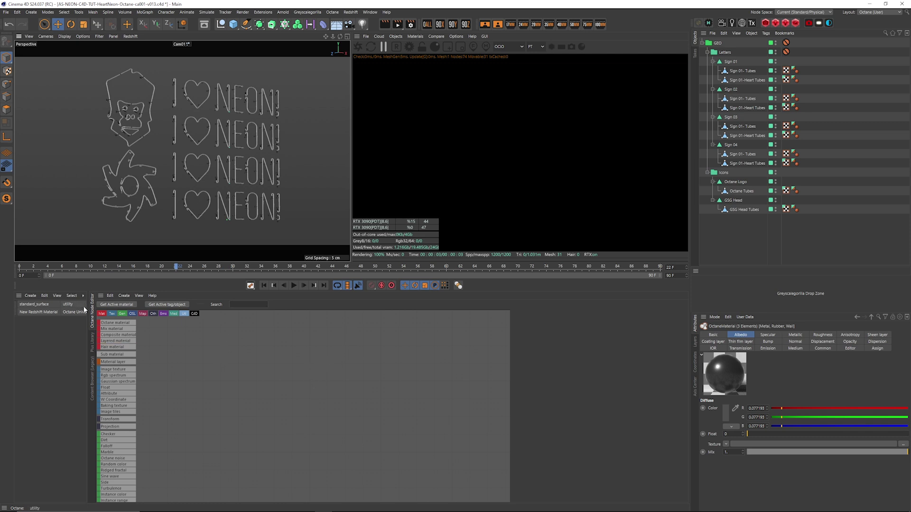
Show the Plus Library panel listing the Neon – Octane presets (Blue, Green, Pink, Red, Yellow)
{"action": "left_click", "coordinate": [93, 347]}
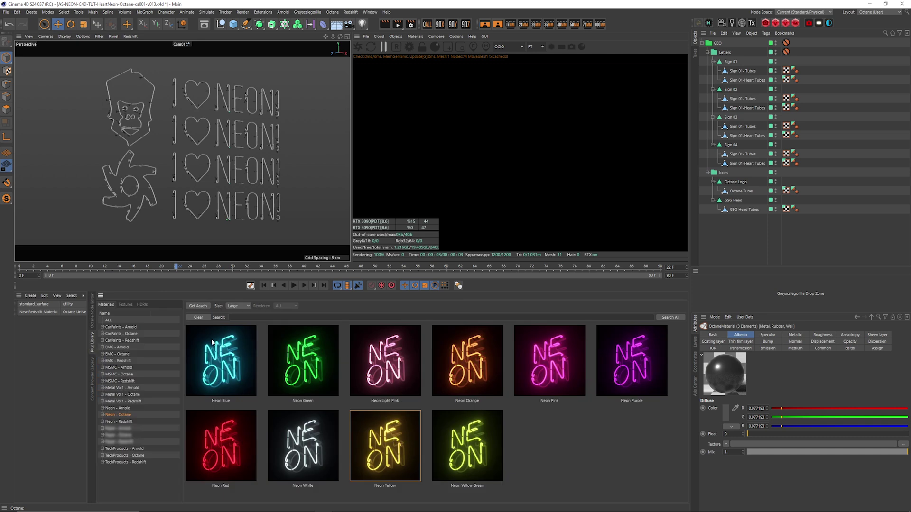
Restart the live Octane render and apply Neon Blue to GSG Head Tubes
{"action": "left_click", "coordinate": [384, 46]}
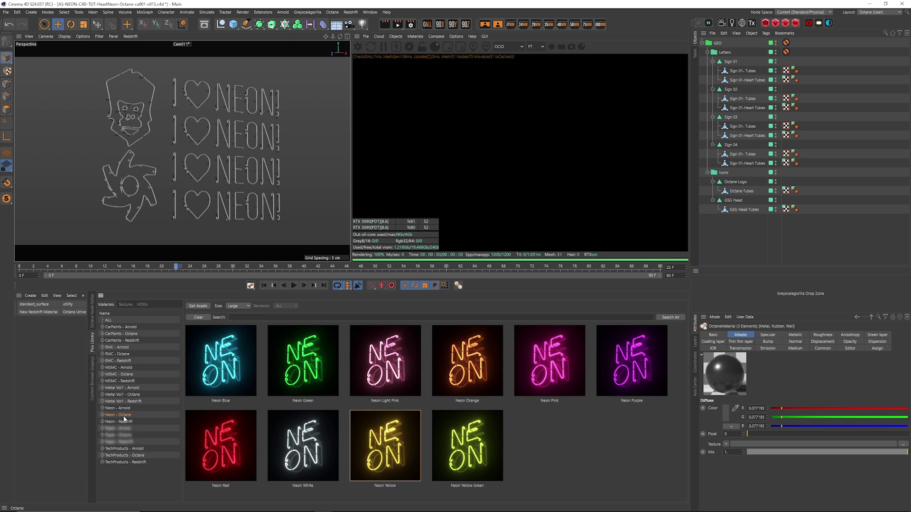
{"action": "left_click", "coordinate": [219, 364]}
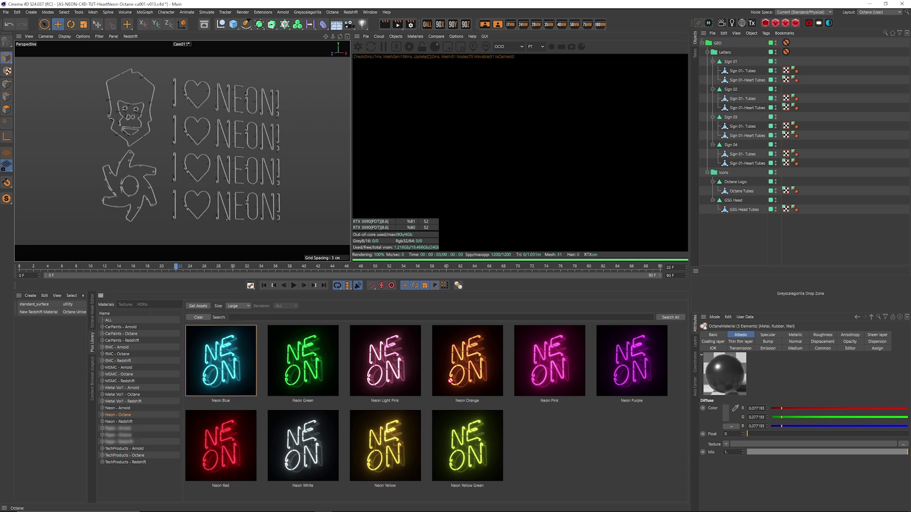
{"action": "mouse_move", "coordinate": [752, 209]}
{"action": "left_mouse_down"}
{"action": "mouse_move", "coordinate": [741, 204]}
{"action": "mouse_move", "coordinate": [755, 210]}
{"action": "left_mouse_up"}
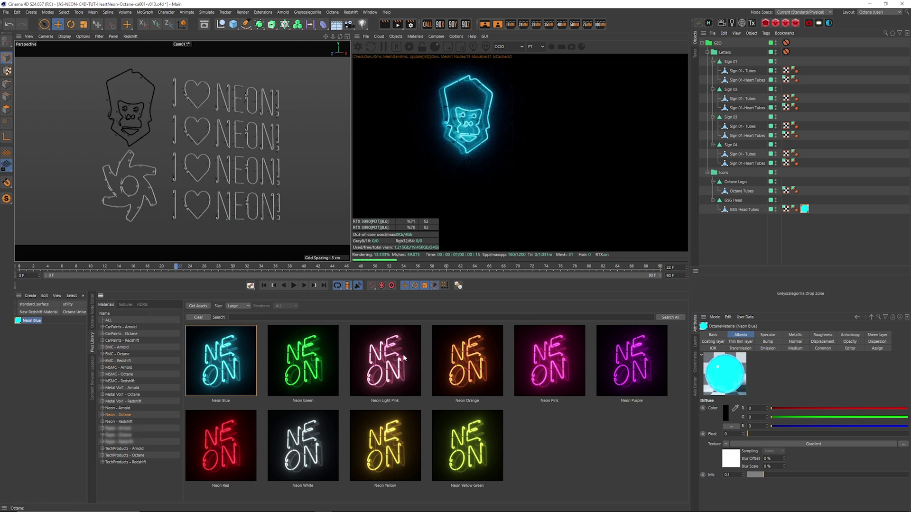
Apply Neon Pink to the Octane logo tubes and bring up the Octane render settings
{"action": "left_click", "coordinate": [549, 361]}
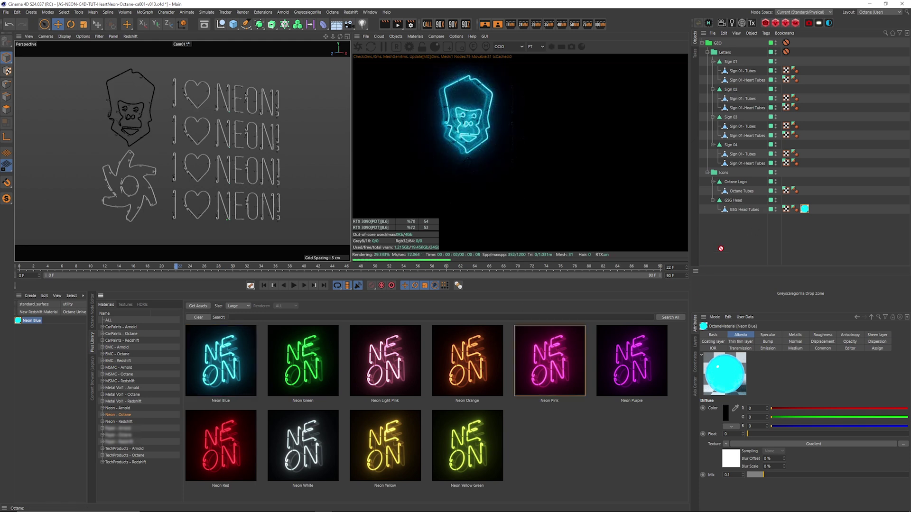
{"action": "left_click_drag", "start_coordinate": [748, 194], "coordinate": [749, 193]}
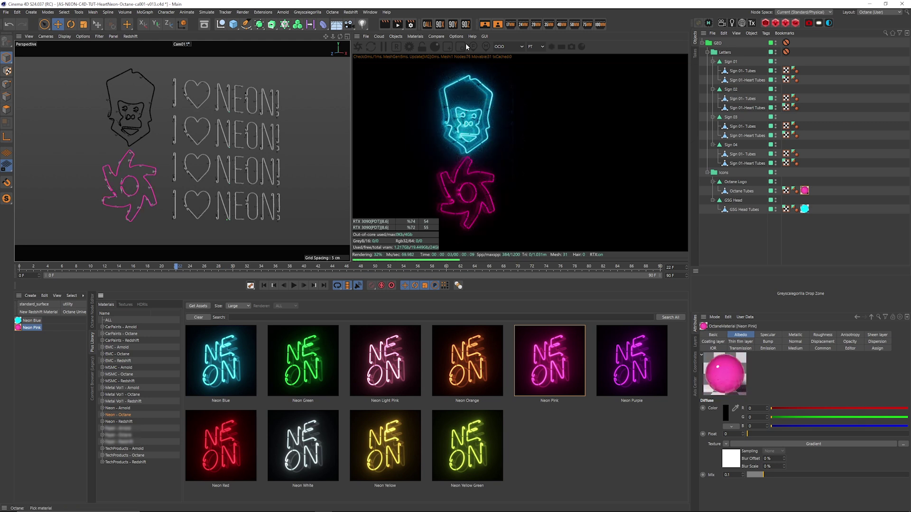
{"action": "left_click", "coordinate": [409, 47]}
{"action": "left_click_drag", "start_coordinate": [184, 10], "coordinate": [523, 138]}
Set Bloom power on the Post tab to 150, then close Octane Settings
{"action": "left_click", "coordinate": [393, 155]}
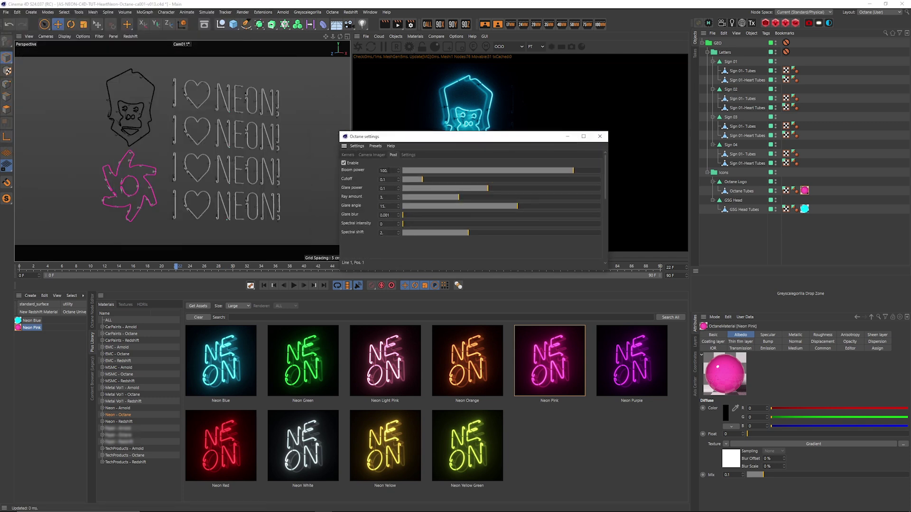
{"action": "left_click", "coordinate": [384, 171]}
{"action": "type", "text": "150"}
{"action": "key", "text": "Return"}
{"action": "left_click", "coordinate": [600, 136]}
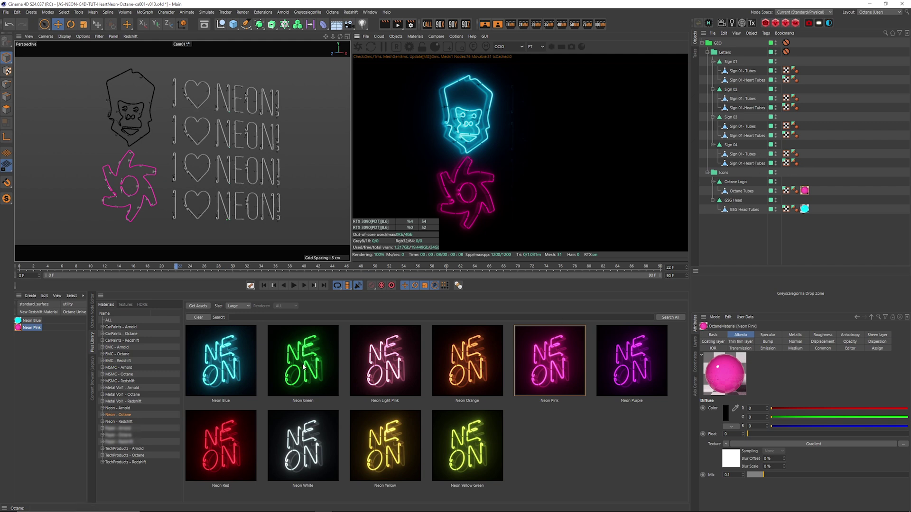
Apply Neon Green to Sign 04, Orange to Sign 02, Purple to Sign 01, Light Pink to Sign 03
{"action": "left_click_drag", "start_coordinate": [304, 367], "coordinate": [494, 328]}
{"action": "left_click_drag", "start_coordinate": [740, 156], "coordinate": [741, 155]}
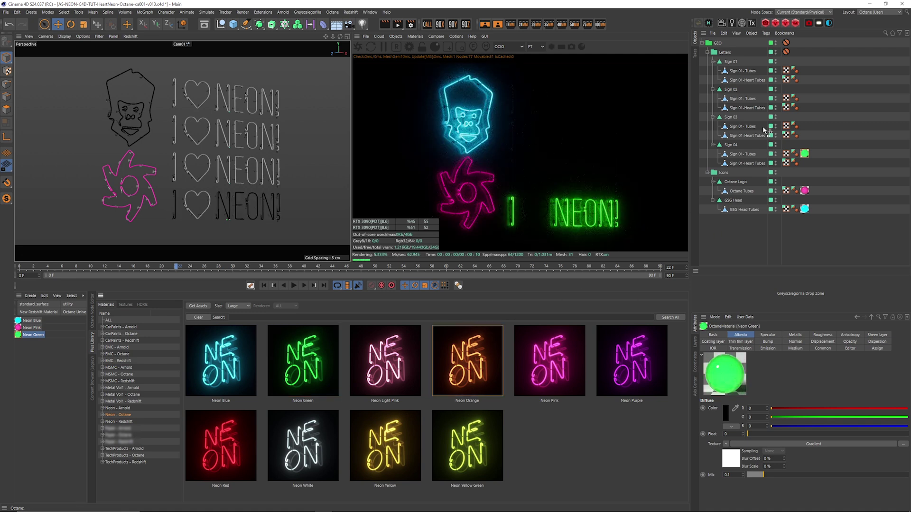
{"action": "left_click_drag", "start_coordinate": [765, 129], "coordinate": [751, 99]}
{"action": "left_click_drag", "start_coordinate": [631, 368], "coordinate": [749, 71]}
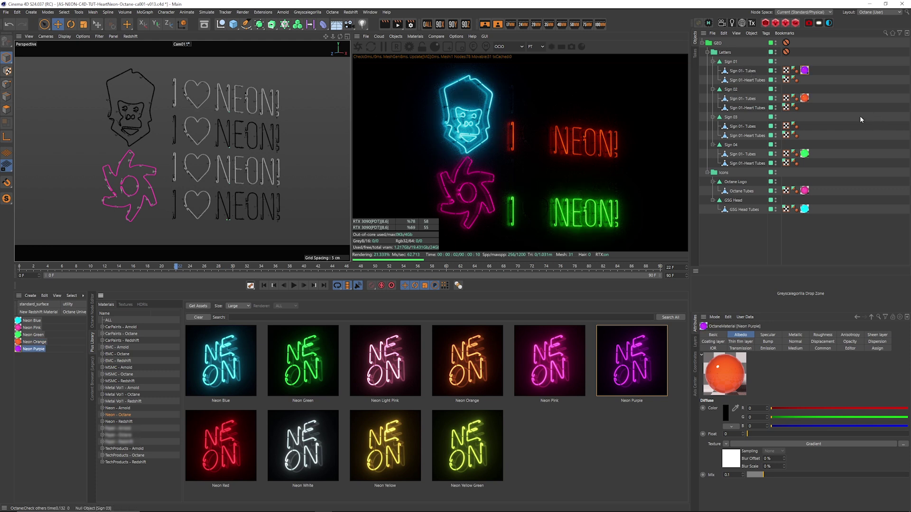
{"action": "left_click", "coordinate": [392, 365]}
{"action": "left_click_drag", "start_coordinate": [750, 129], "coordinate": [750, 129]}
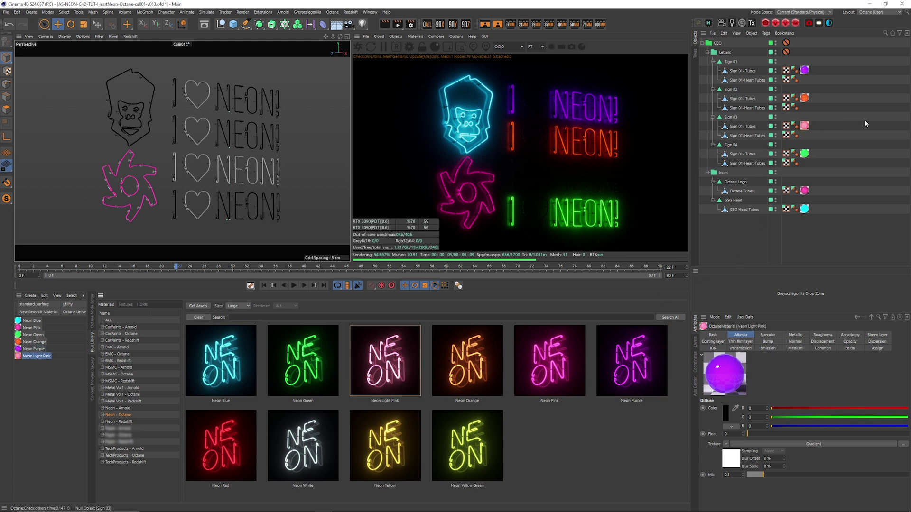
Apply Neon Red to all four Heart Tubes objects and GSG Head Tubes together
{"action": "left_click", "coordinate": [748, 79]}
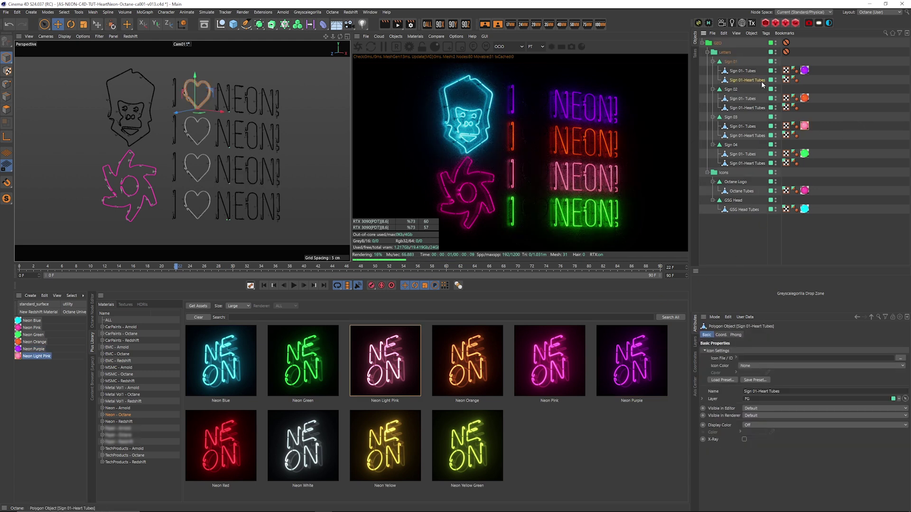
{"action": "left_click", "coordinate": [753, 107], "text": "ctrl"}
{"action": "left_click", "coordinate": [756, 135], "text": "ctrl"}
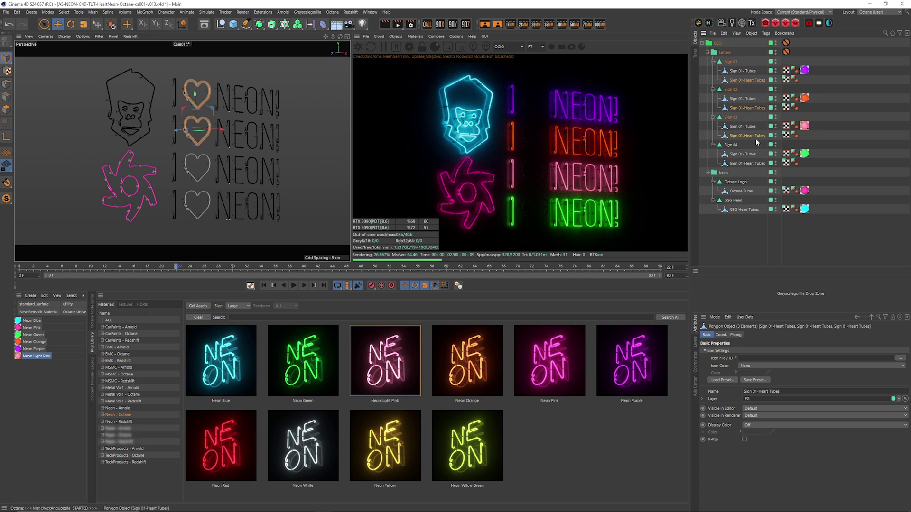
{"action": "left_click", "coordinate": [751, 162], "text": "ctrl"}
{"action": "left_click", "coordinate": [756, 209], "text": "ctrl"}
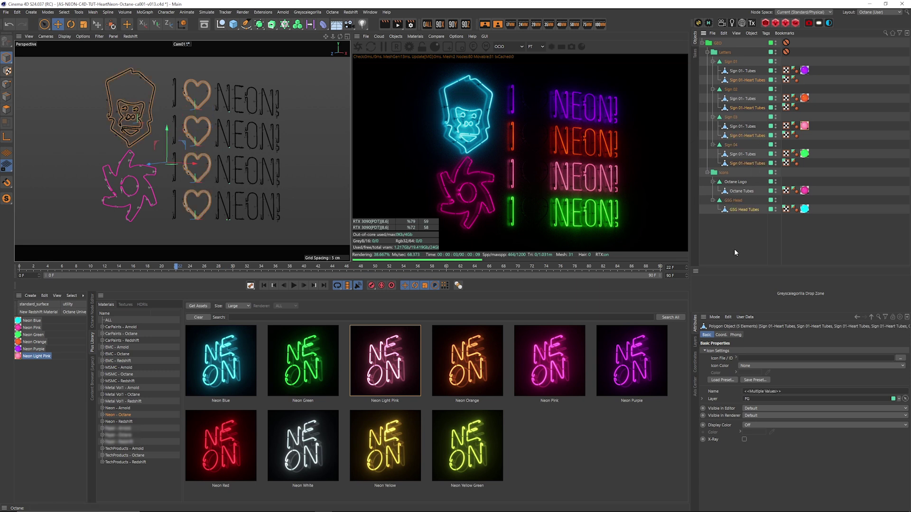
{"action": "double_click", "coordinate": [238, 437]}
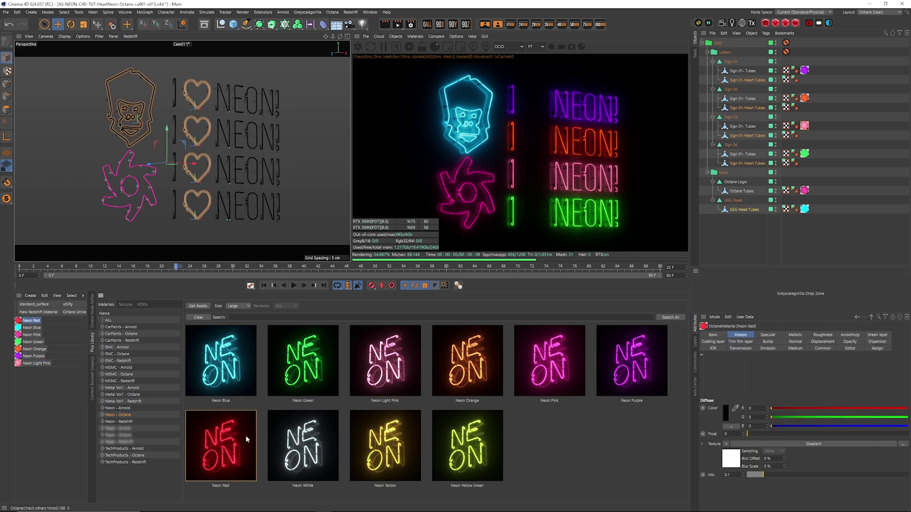
{"action": "right_click", "coordinate": [36, 320]}
{"action": "left_click", "coordinate": [61, 362]}
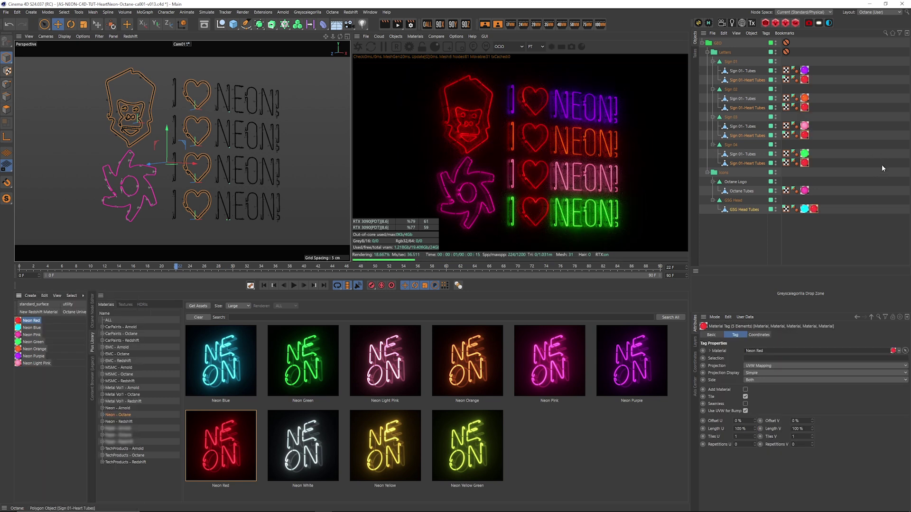
Delete the Neon Red tag from GSG Head Tubes so the head stays blue
{"action": "left_click", "coordinate": [744, 213]}
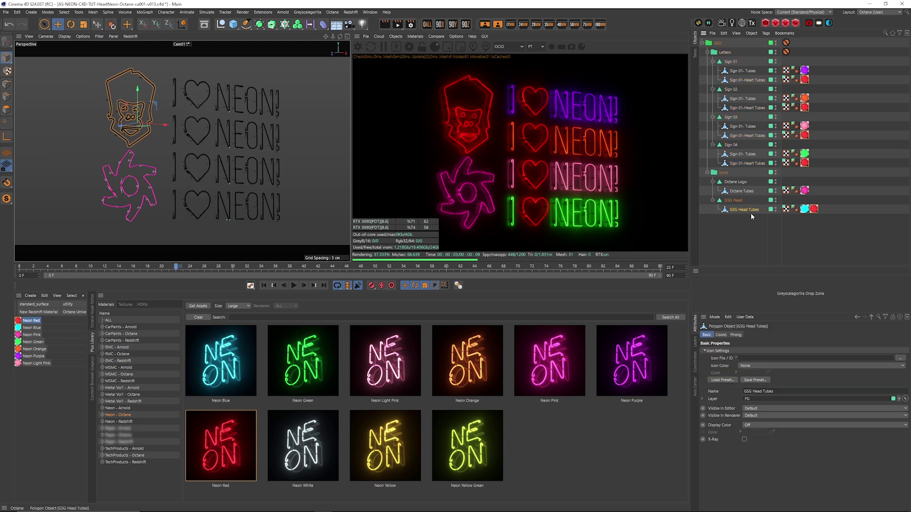
{"action": "left_click", "coordinate": [815, 210]}
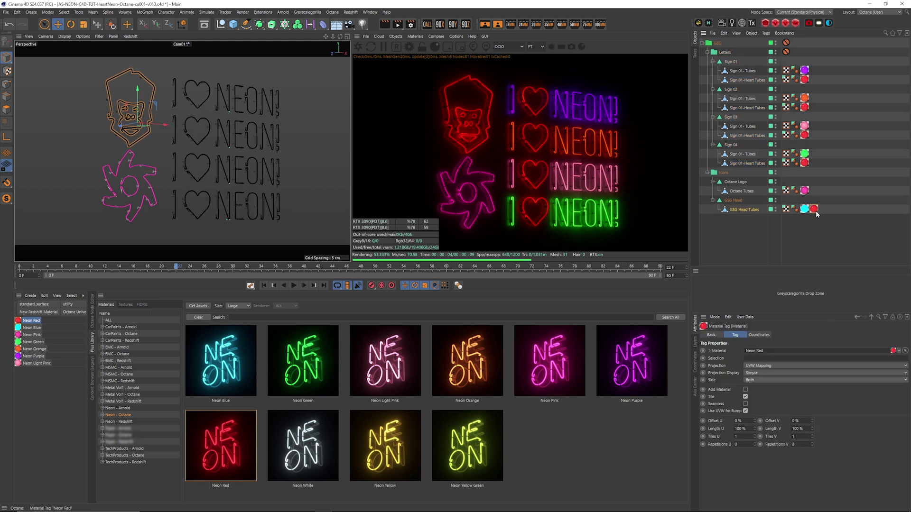
{"action": "key", "text": "Delete"}
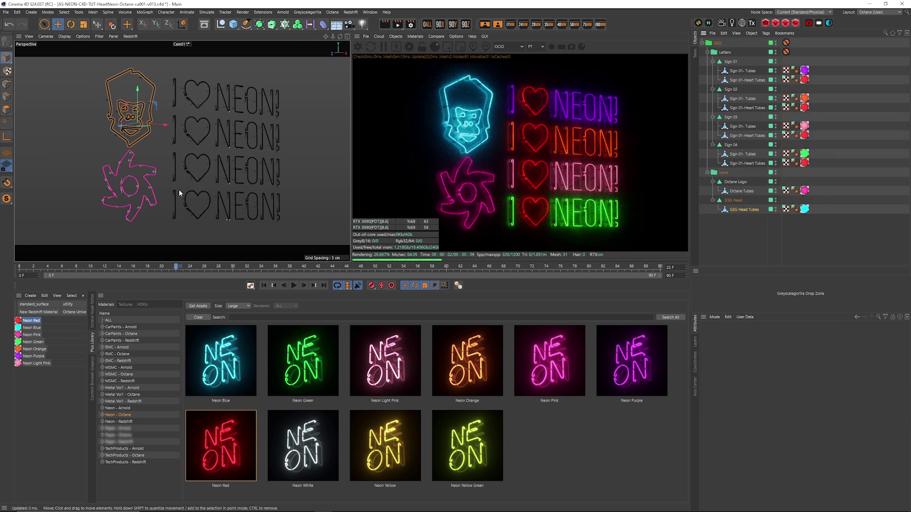
{"action": "scroll", "coordinate": [207, 188], "scroll_direction": "up", "scroll_amount": 5}
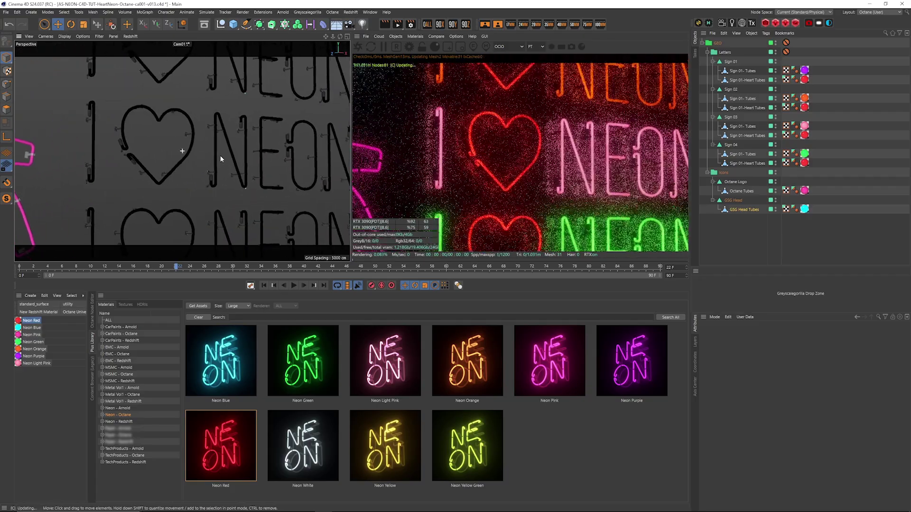
{"action": "scroll", "coordinate": [146, 259], "scroll_direction": "up", "scroll_amount": 8}
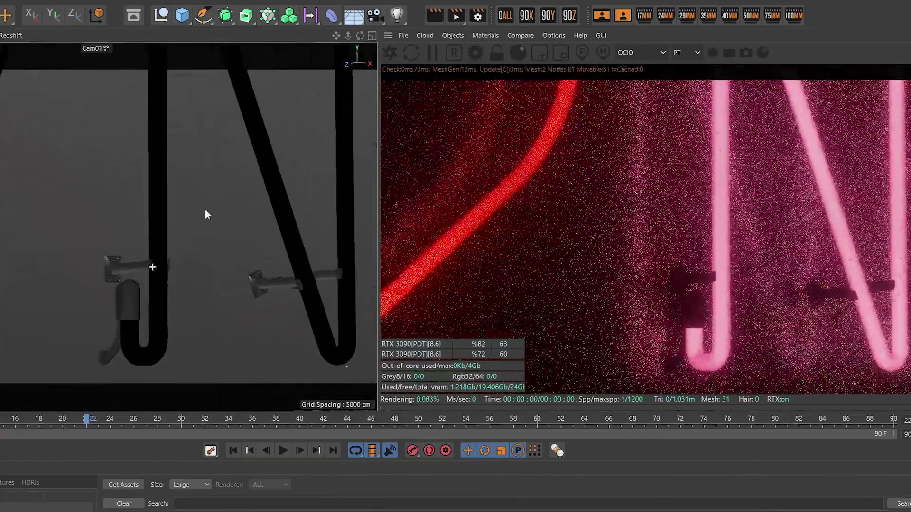
{"action": "scroll", "coordinate": [171, 242], "scroll_direction": "up", "scroll_amount": 4}
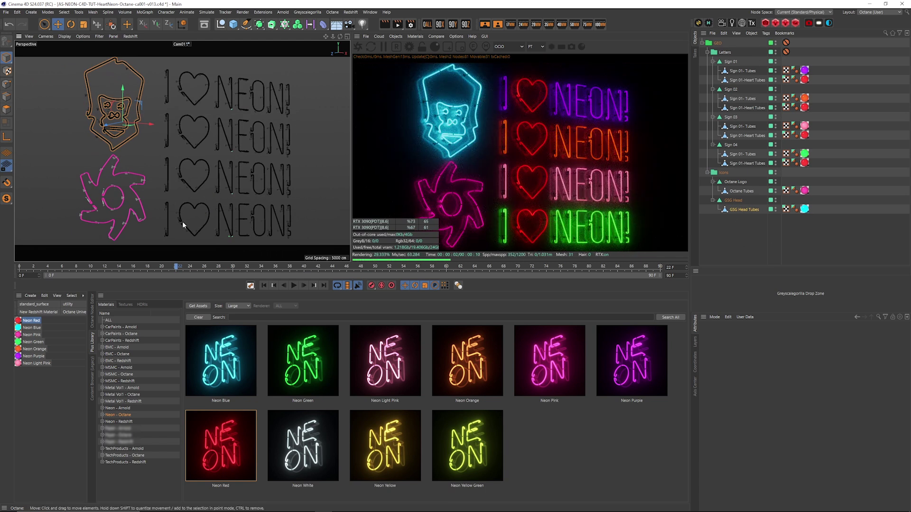
Load Neon Blue into the Octane Node Editor and show its Texture Emission node's attributes
{"action": "left_click", "coordinate": [34, 328]}
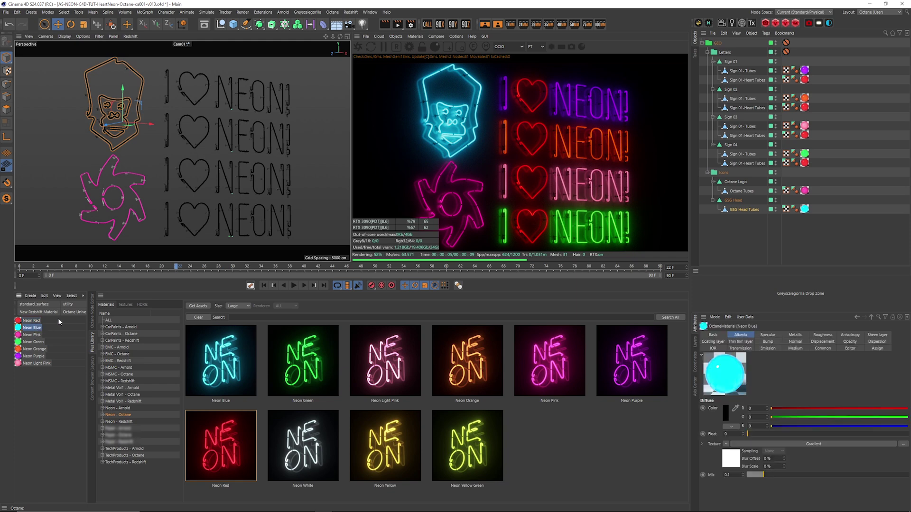
{"action": "scroll", "coordinate": [170, 147], "scroll_direction": "up", "scroll_amount": 4}
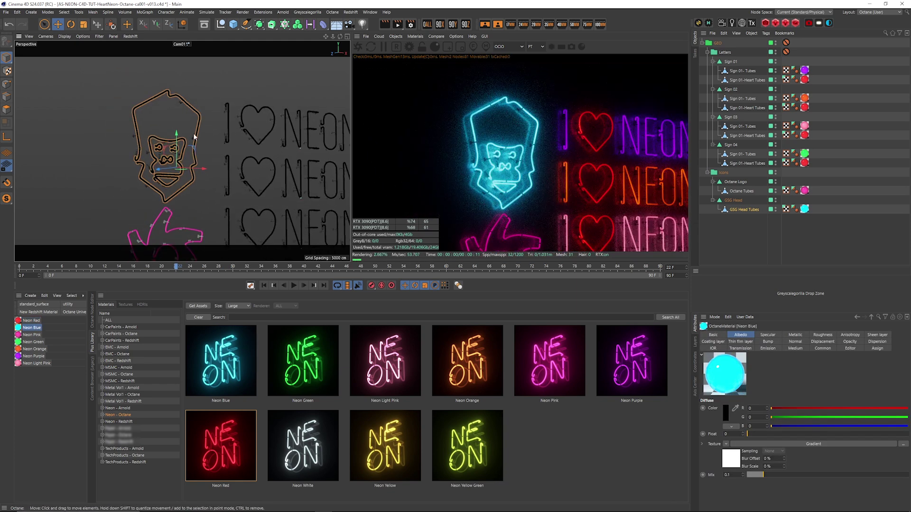
{"action": "scroll", "coordinate": [208, 138], "scroll_direction": "up", "scroll_amount": 3}
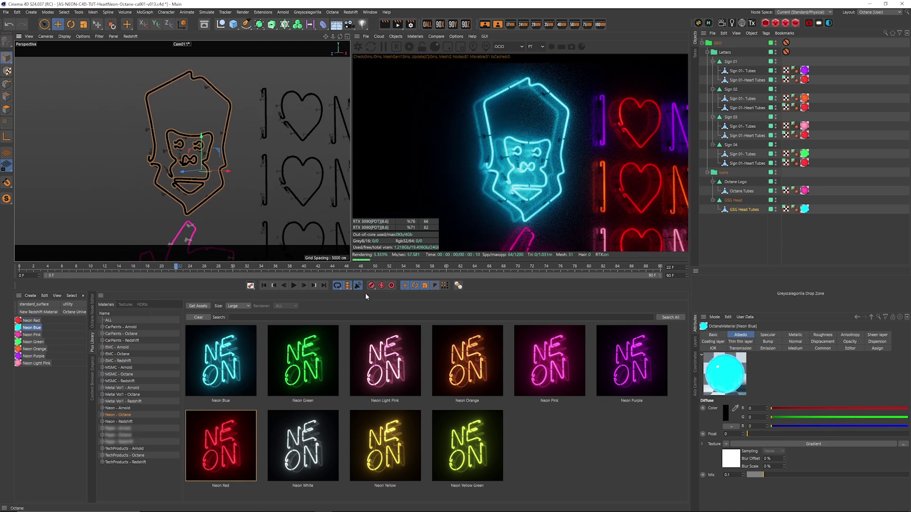
{"action": "left_click", "coordinate": [93, 316]}
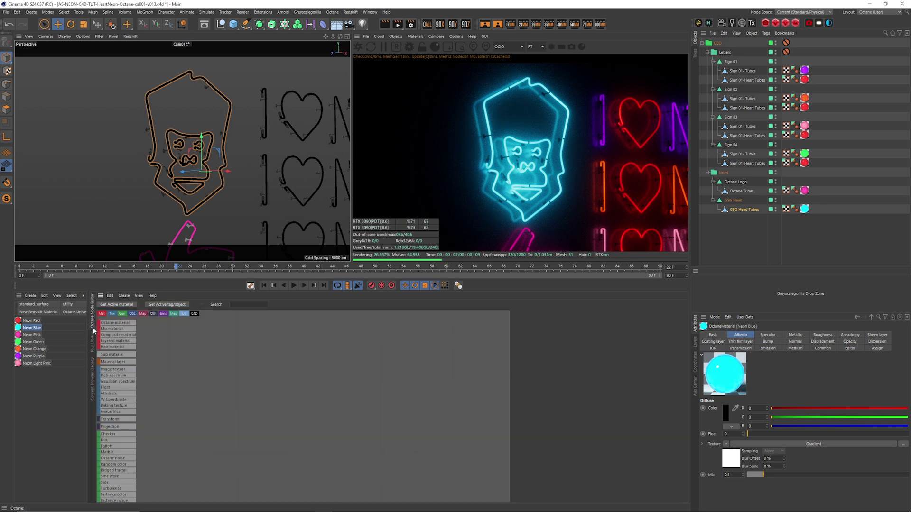
{"action": "left_click", "coordinate": [116, 304]}
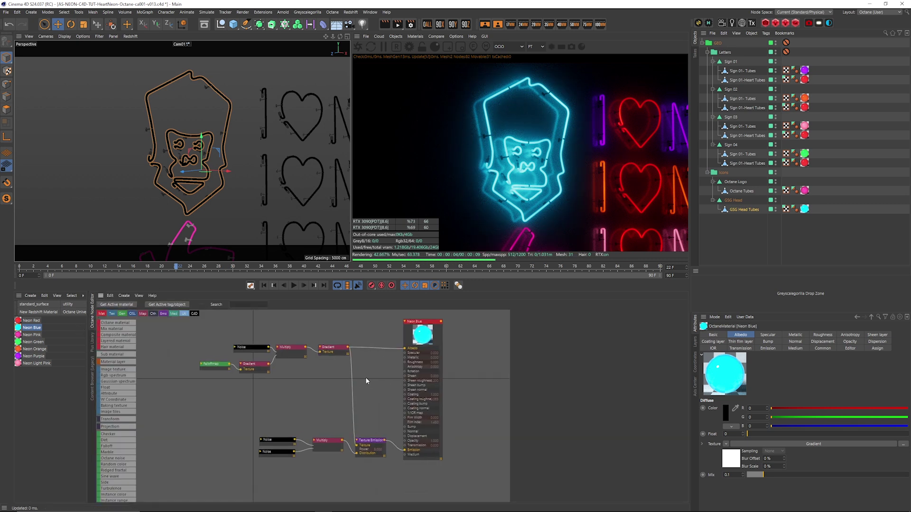
{"action": "middle_click_drag", "start_coordinate": [366, 381], "coordinate": [373, 414]}
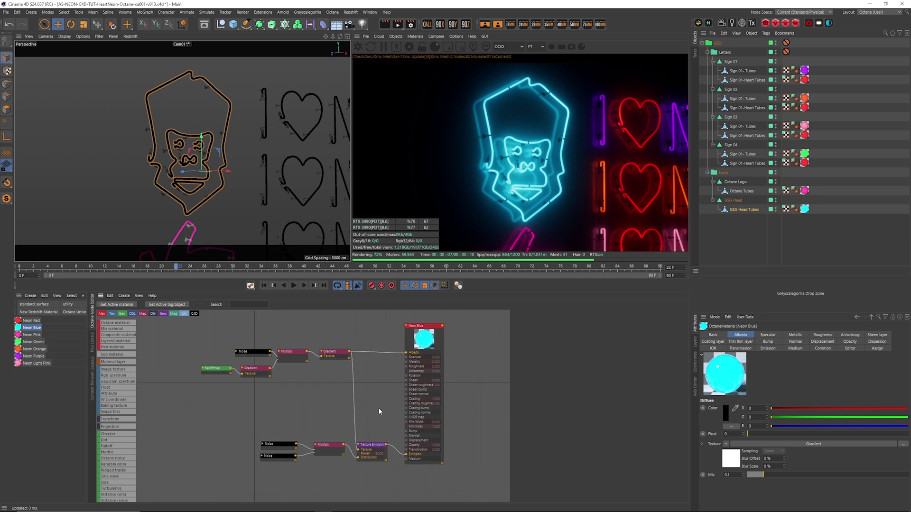
{"action": "left_click", "coordinate": [374, 459]}
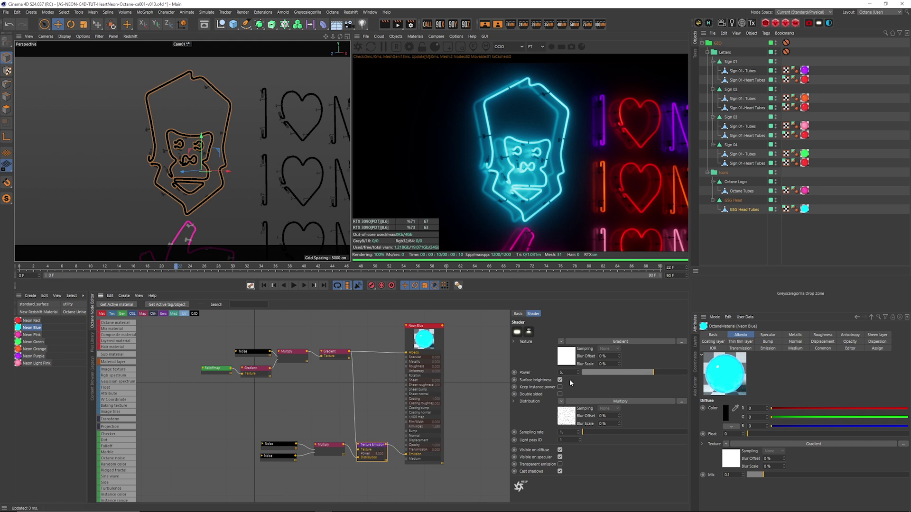
Push Neon Blue's emission power until it blows out, then dim it to about 0.044
{"action": "mouse_move", "coordinate": [654, 373]}
{"action": "left_mouse_down"}
{"action": "mouse_move", "coordinate": [624, 372]}
{"action": "mouse_move", "coordinate": [675, 369]}
{"action": "mouse_move", "coordinate": [656, 372]}
{"action": "left_mouse_up"}
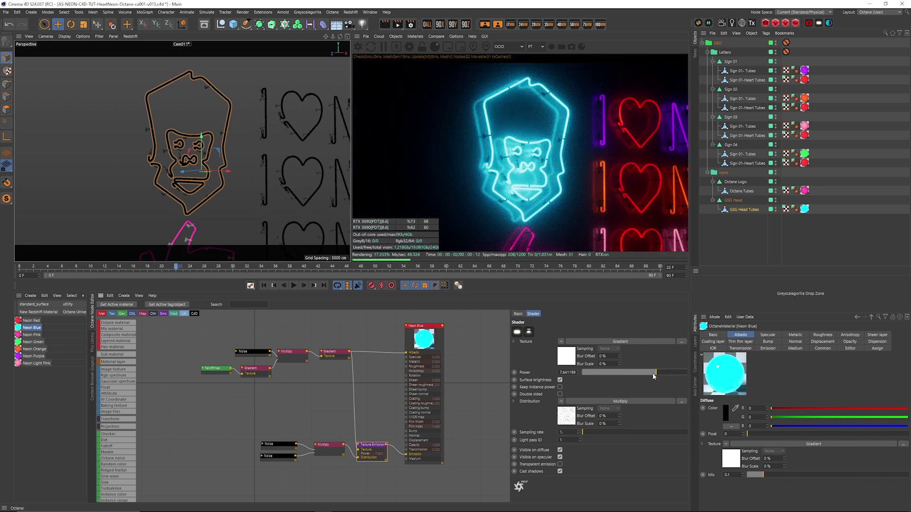
{"action": "left_click_drag", "start_coordinate": [654, 375], "coordinate": [646, 373]}
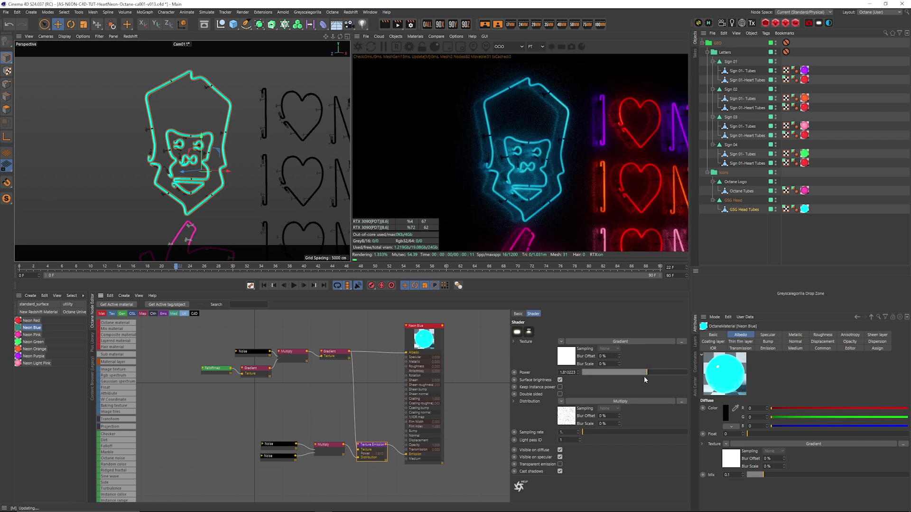
{"action": "left_click_drag", "start_coordinate": [645, 374], "coordinate": [622, 373]}
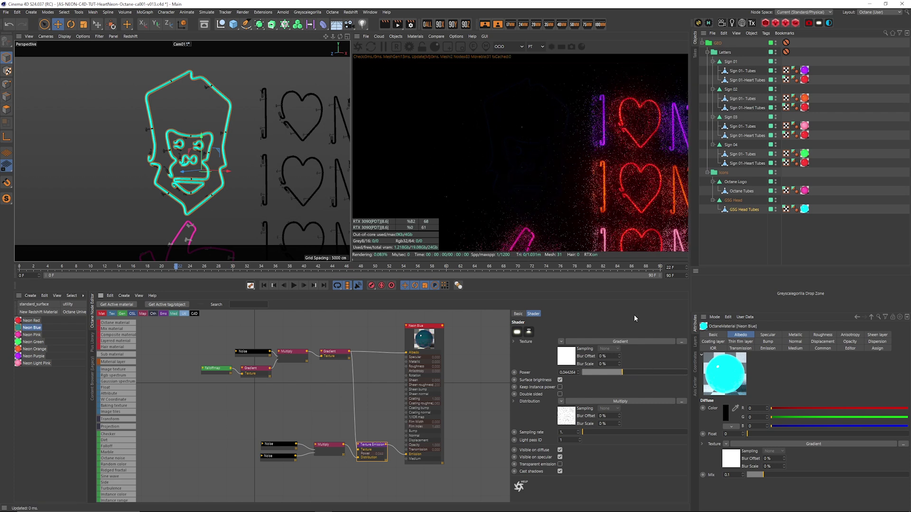
{"action": "scroll", "coordinate": [201, 109], "scroll_direction": "up", "scroll_amount": 10}
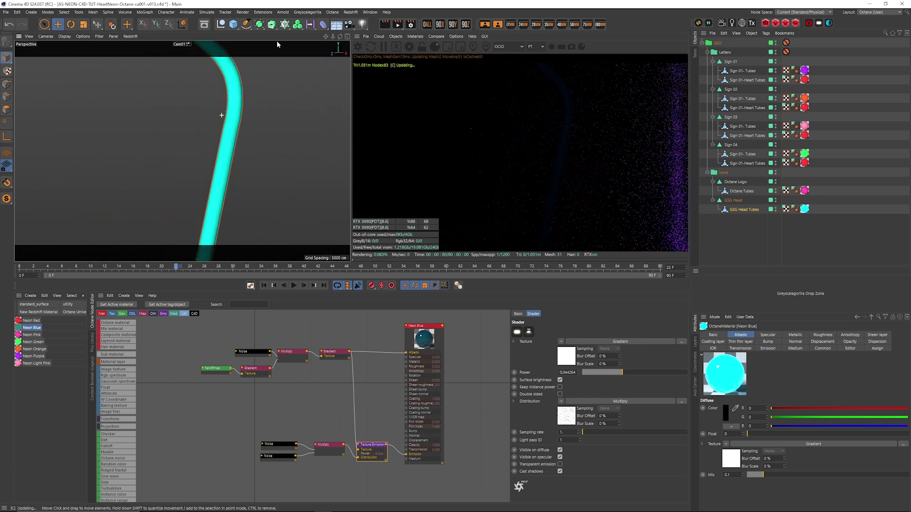
Zoom back out to the gorilla head and raise Neon Blue's emission power to about 3.93
{"action": "left_click_drag", "start_coordinate": [181, 150], "coordinate": [186, 126], "text": "alt"}
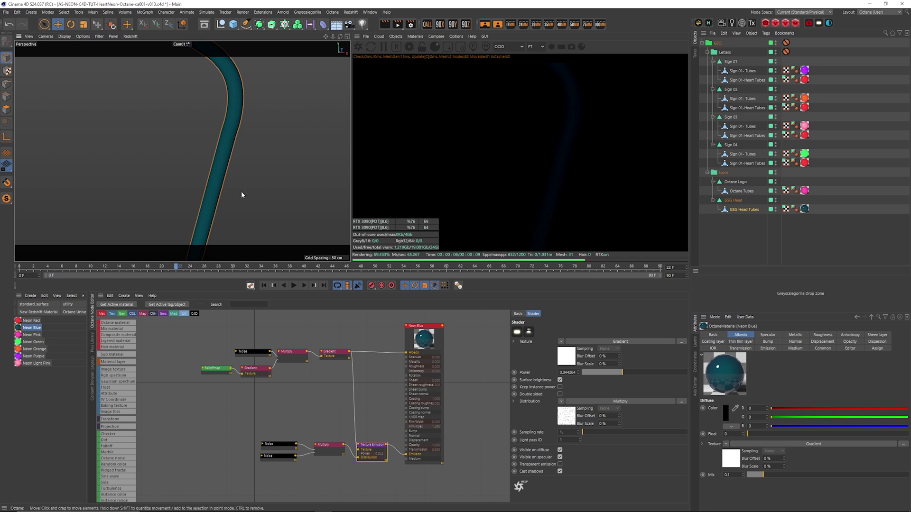
{"action": "right_click_drag", "start_coordinate": [265, 164], "coordinate": [183, 237], "text": "alt"}
{"action": "middle_click_drag", "start_coordinate": [242, 183], "coordinate": [252, 131], "text": "alt"}
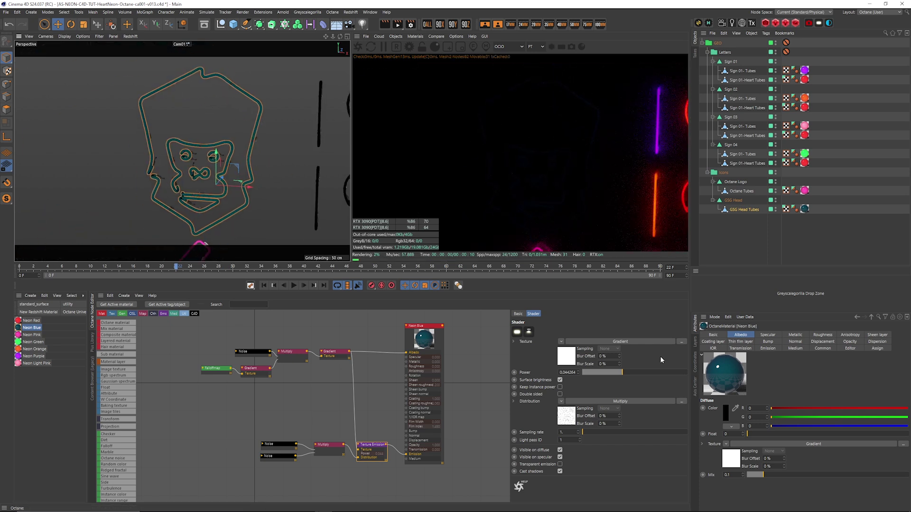
{"action": "left_click_drag", "start_coordinate": [632, 371], "coordinate": [655, 374]}
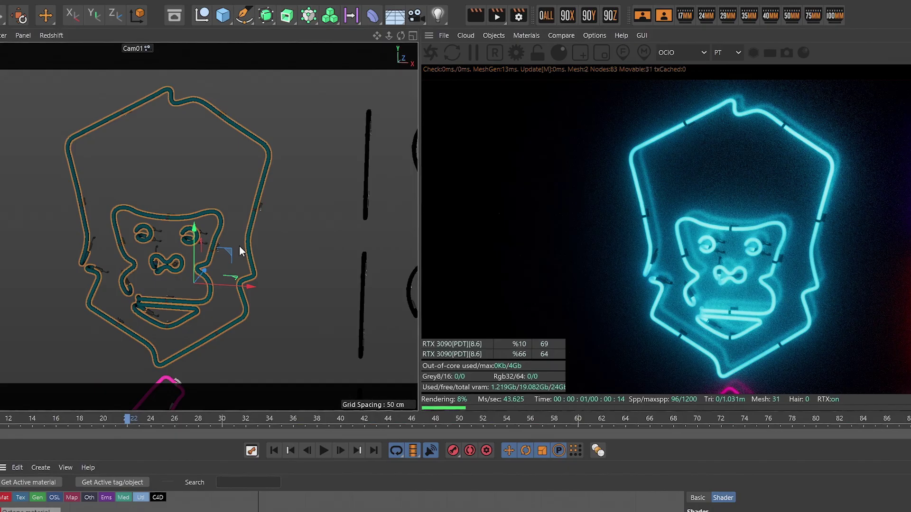
Pan the viewport onto the lower pink and green I ♥ NEON! rows and load Neon Green's node graph
{"action": "right_click_drag", "start_coordinate": [235, 164], "coordinate": [224, 210], "text": "alt"}
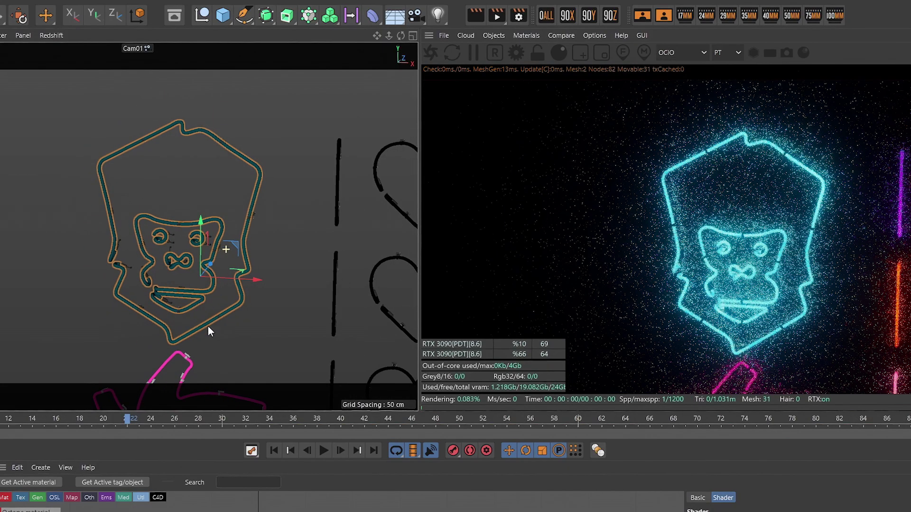
{"action": "left_click_drag", "start_coordinate": [244, 280], "coordinate": [266, 304], "text": "alt"}
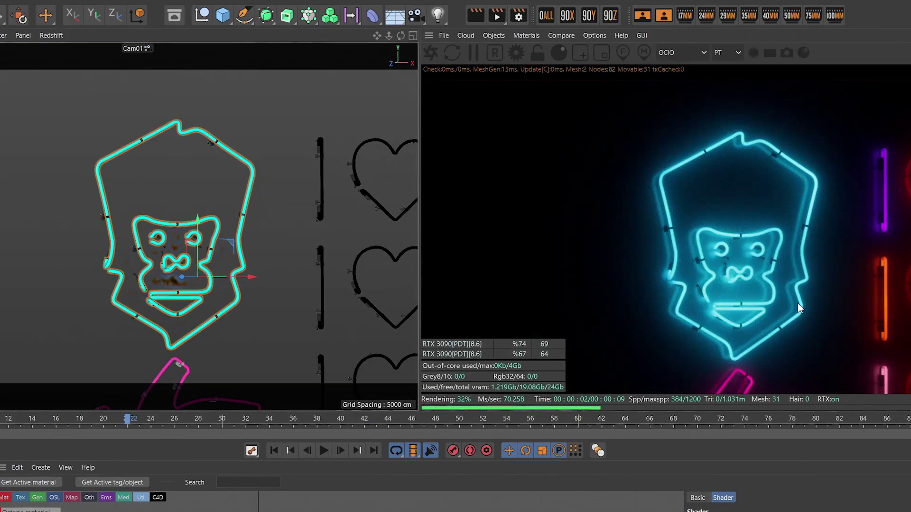
{"action": "middle_click_drag", "start_coordinate": [319, 313], "coordinate": [39, 208], "text": "alt"}
{"action": "middle_click_drag", "start_coordinate": [204, 234], "coordinate": [206, 180], "text": "alt"}
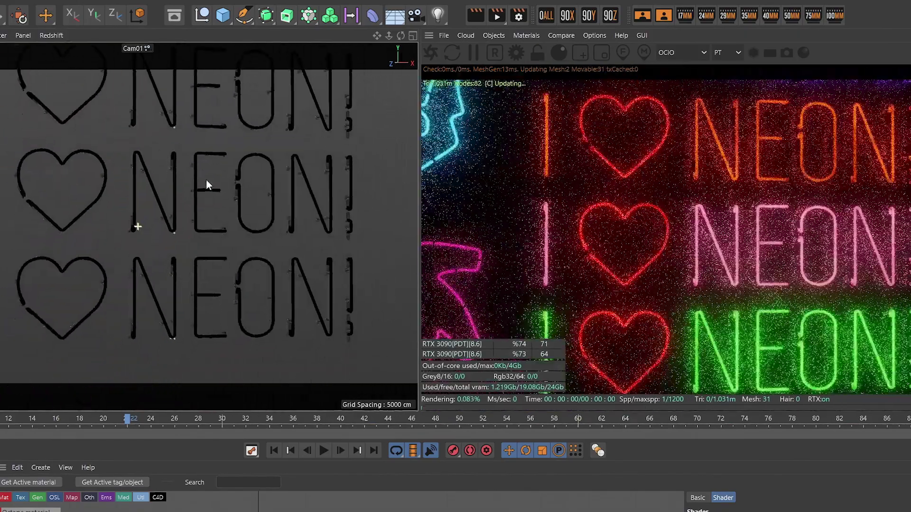
{"action": "middle_click_drag", "start_coordinate": [231, 240], "coordinate": [237, 191], "text": "alt"}
{"action": "right_click_drag", "start_coordinate": [199, 239], "coordinate": [209, 230], "text": "alt"}
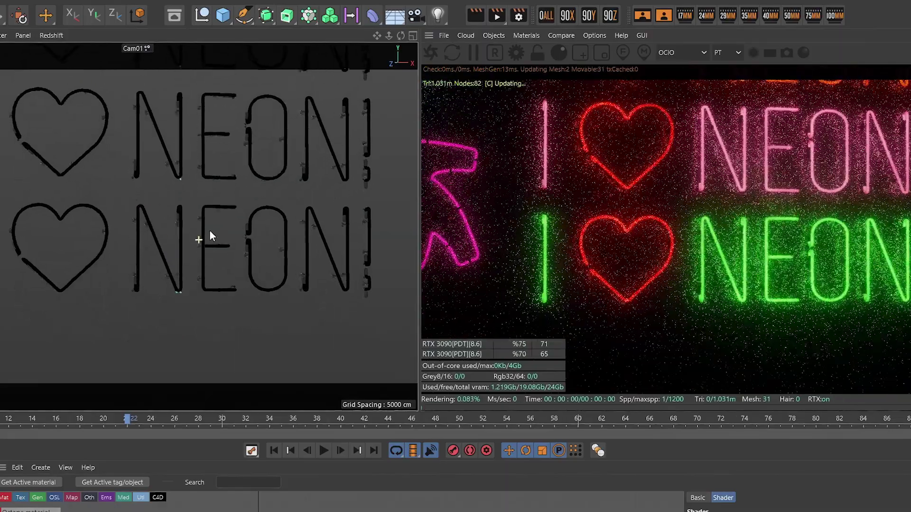
{"action": "middle_click_drag", "start_coordinate": [210, 231], "coordinate": [185, 215], "text": "alt"}
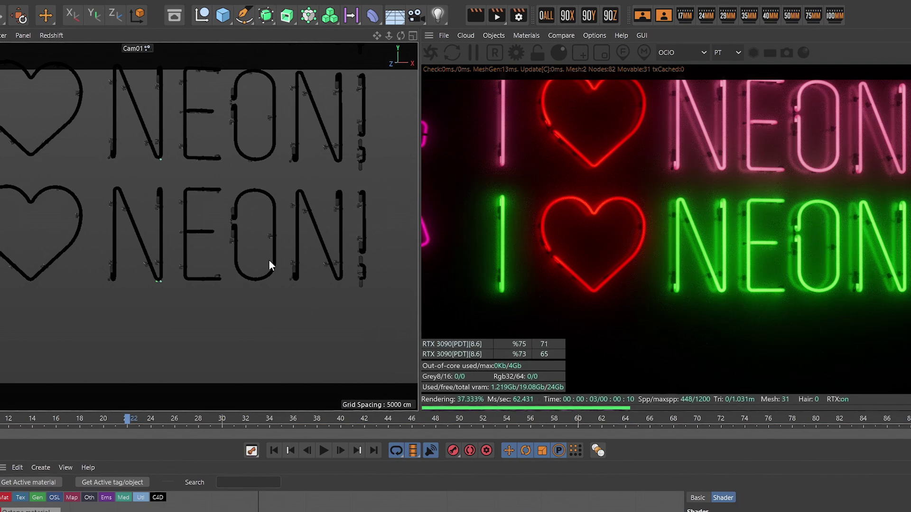
{"action": "middle_click_drag", "start_coordinate": [297, 248], "coordinate": [299, 272], "text": "alt"}
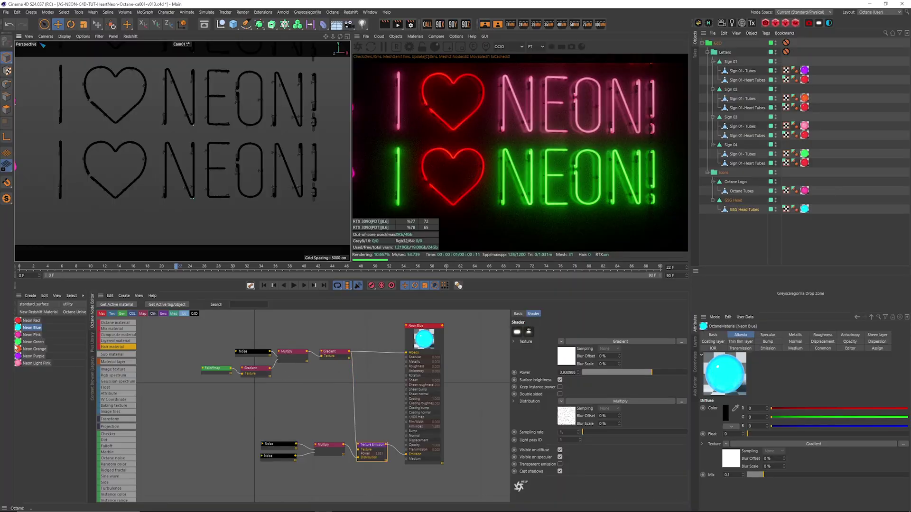
{"action": "left_click", "coordinate": [30, 342]}
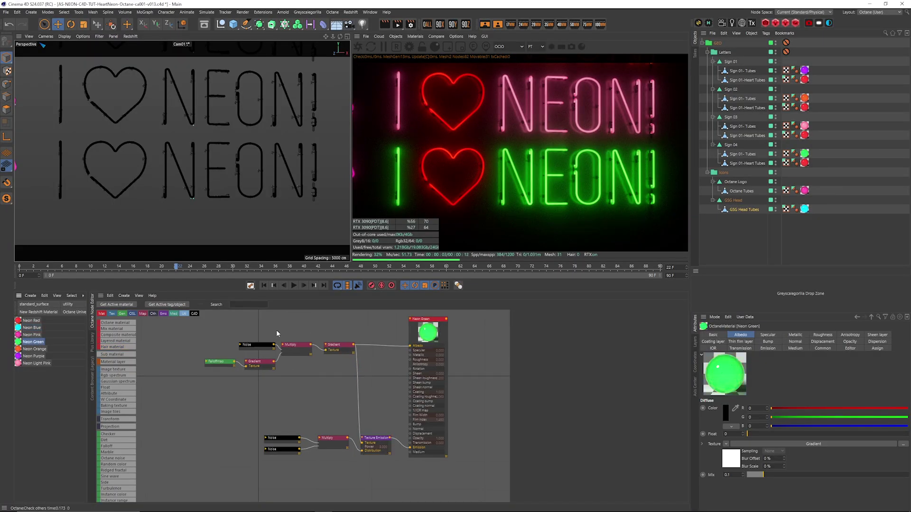
Zoom onto Neon Green's Noise, Multiply and Texture Emission nodes and select the top Noise node
{"action": "middle_click_drag", "start_coordinate": [340, 315], "coordinate": [355, 324]}
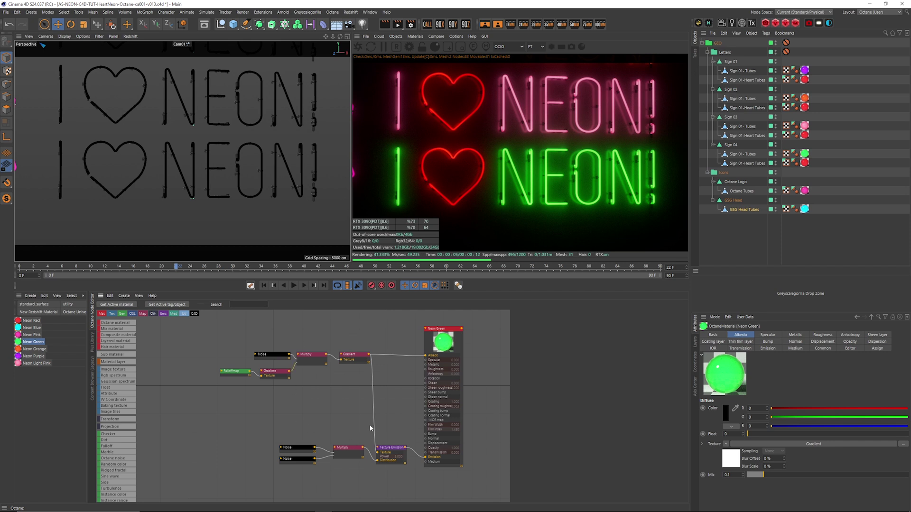
{"action": "middle_click_drag", "start_coordinate": [375, 476], "coordinate": [365, 433]}
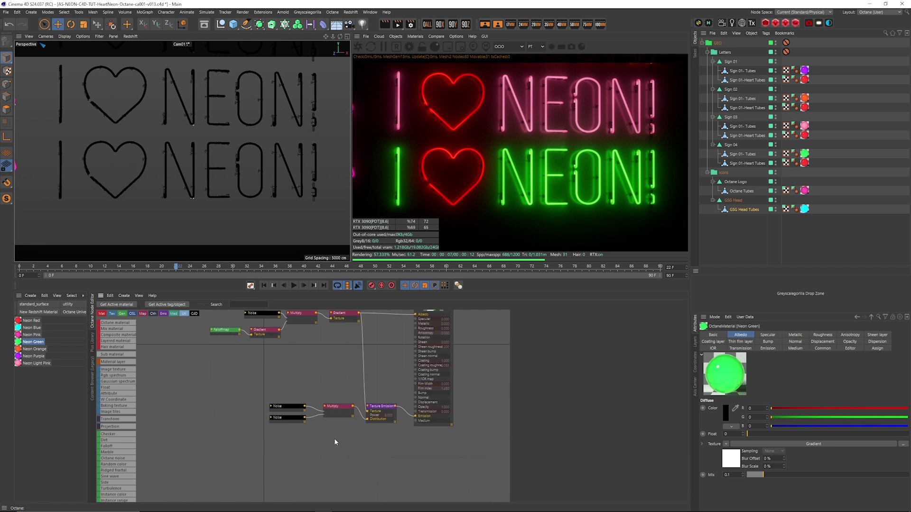
{"action": "scroll", "coordinate": [335, 429], "scroll_direction": "up", "scroll_amount": 5}
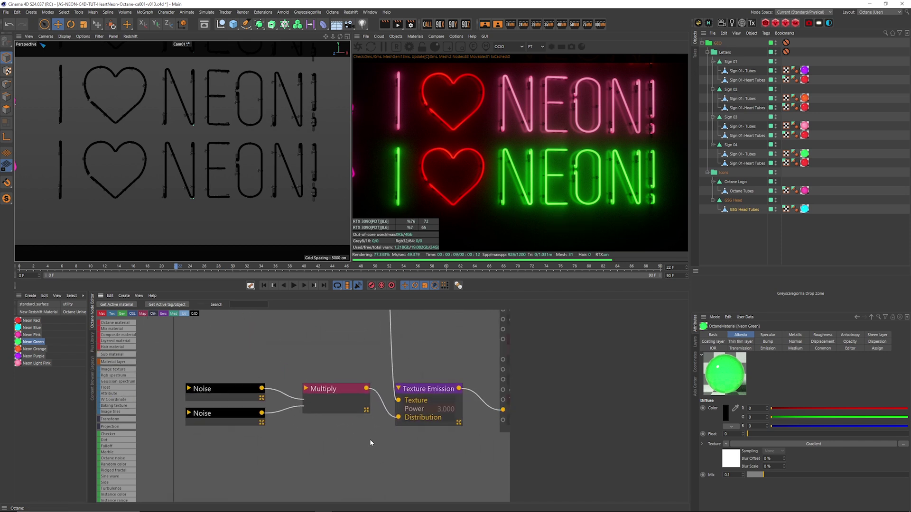
{"action": "scroll", "coordinate": [365, 439], "scroll_direction": "down", "scroll_amount": 2}
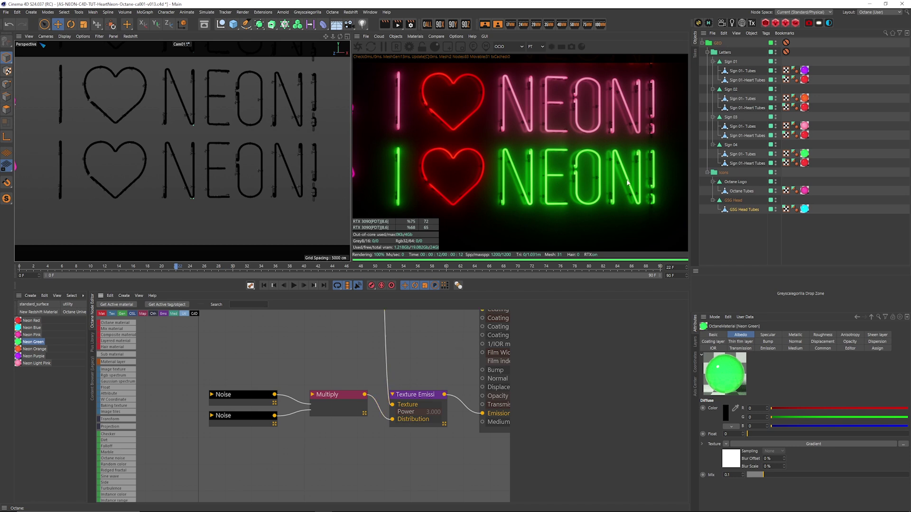
{"action": "left_click", "coordinate": [246, 395]}
Solo the top Noise node, then move the solo to the lower Displaced Turbulence Noise (300% scale)
{"action": "key", "text": "alt+q"}
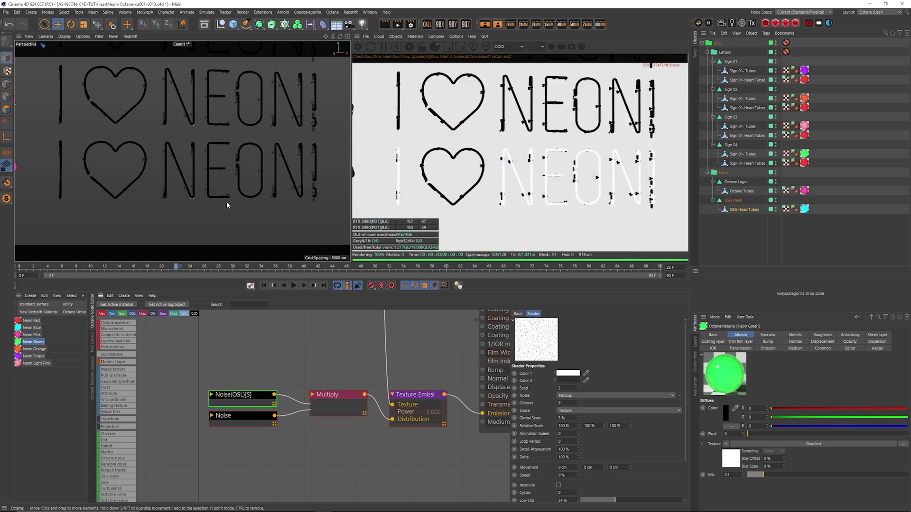
{"action": "scroll", "coordinate": [227, 205], "scroll_direction": "up", "scroll_amount": 10}
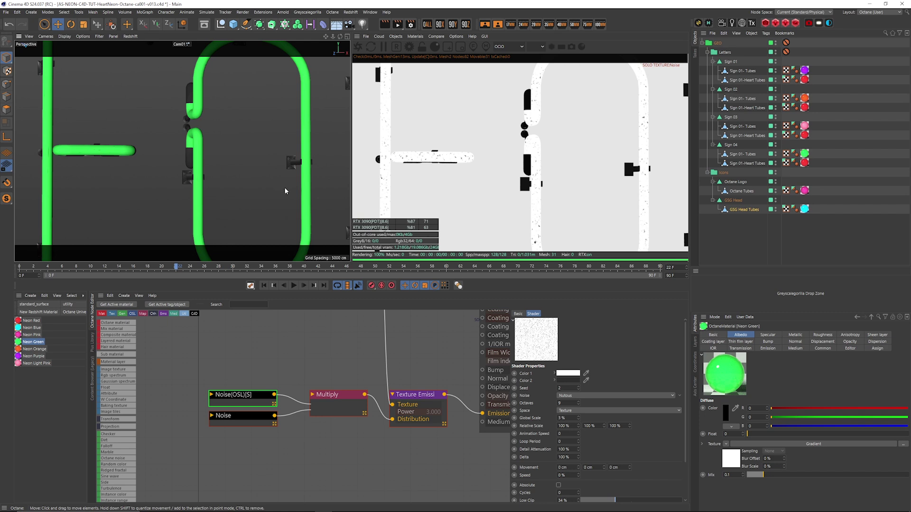
{"action": "scroll", "coordinate": [286, 186], "scroll_direction": "down", "scroll_amount": 8}
{"action": "scroll", "coordinate": [250, 233], "scroll_direction": "down", "scroll_amount": 5}
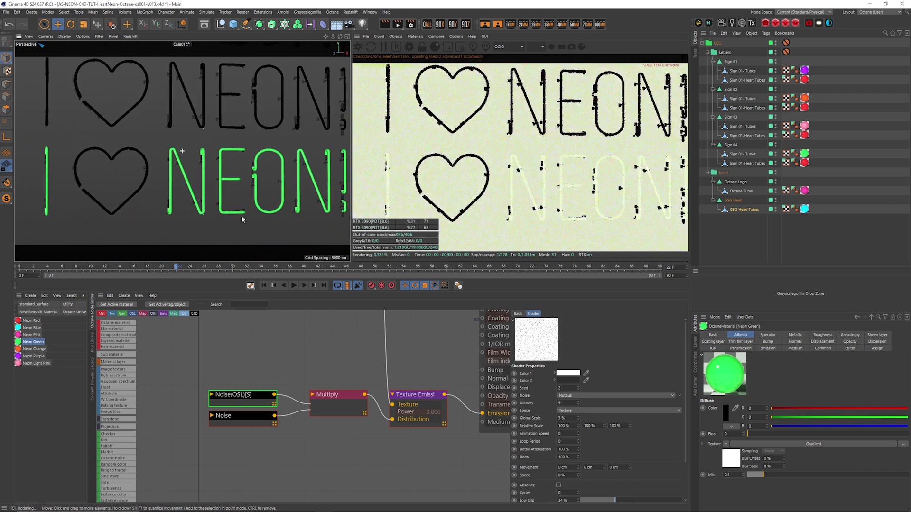
{"action": "left_click", "coordinate": [255, 416]}
{"action": "key", "text": "s"}
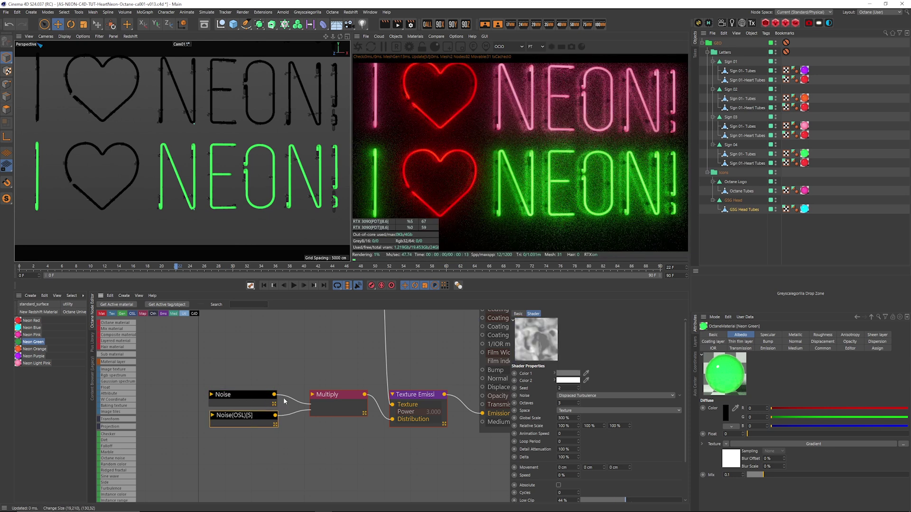
{"action": "key", "text": "s"}
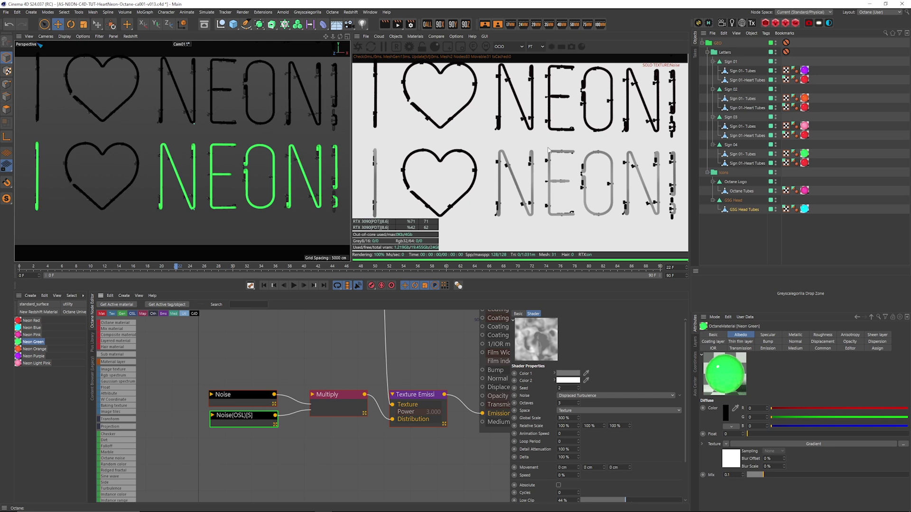
{"action": "mouse_move", "coordinate": [246, 230]}
{"action": "middle_mouse_down", "text": "alt"}
{"action": "mouse_move", "coordinate": [238, 228]}
{"action": "mouse_move", "coordinate": [247, 233]}
{"action": "middle_mouse_up", "text": "alt"}
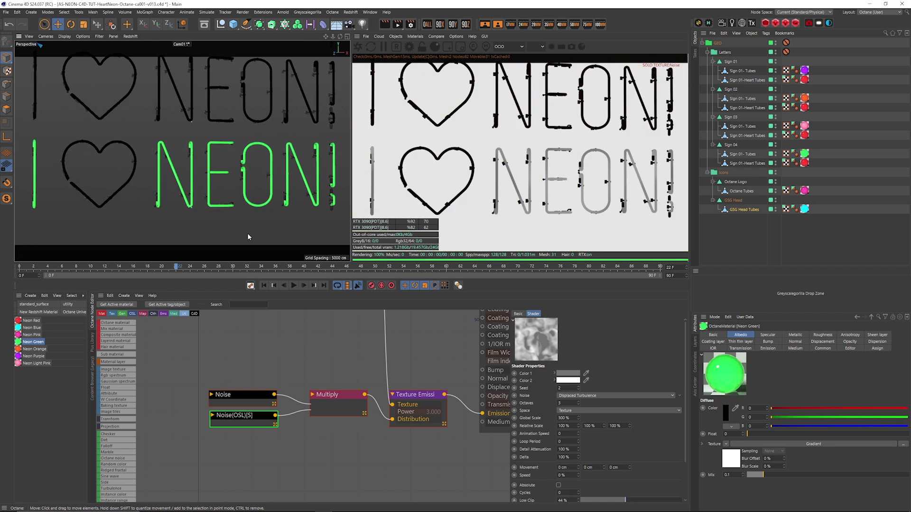
Turn off the previous solo and preview the Falloffmap node alone in the render
{"action": "key", "text": "d"}
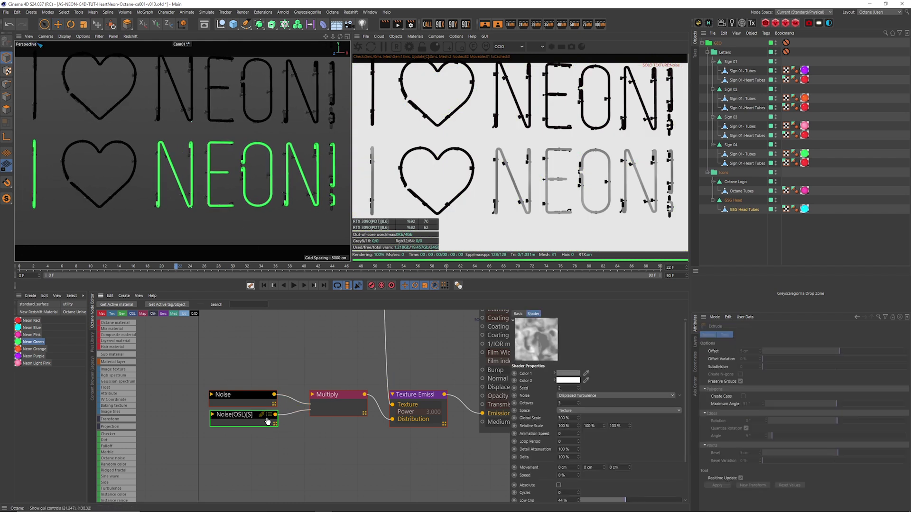
{"action": "left_click", "coordinate": [267, 418]}
{"action": "middle_click_drag", "start_coordinate": [346, 341], "coordinate": [374, 396]}
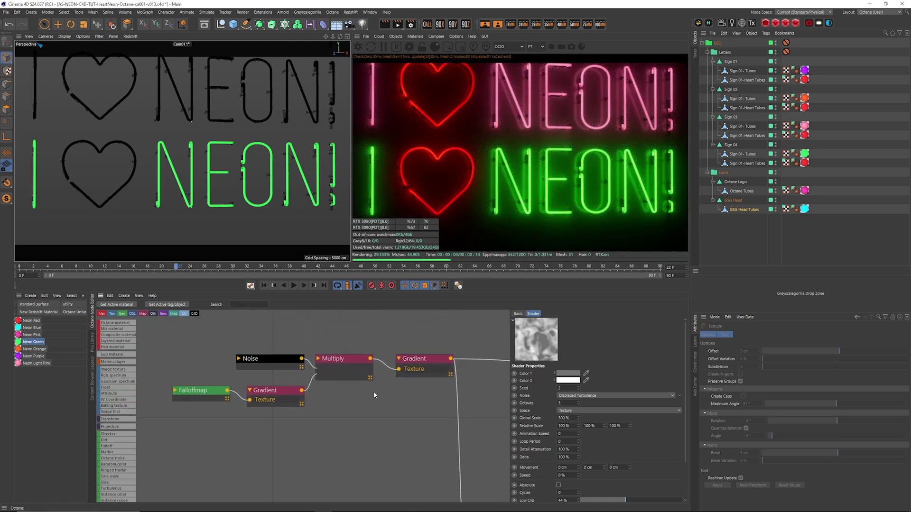
{"action": "left_click", "coordinate": [210, 395]}
{"action": "right_click", "coordinate": [220, 394], "text": "alt"}
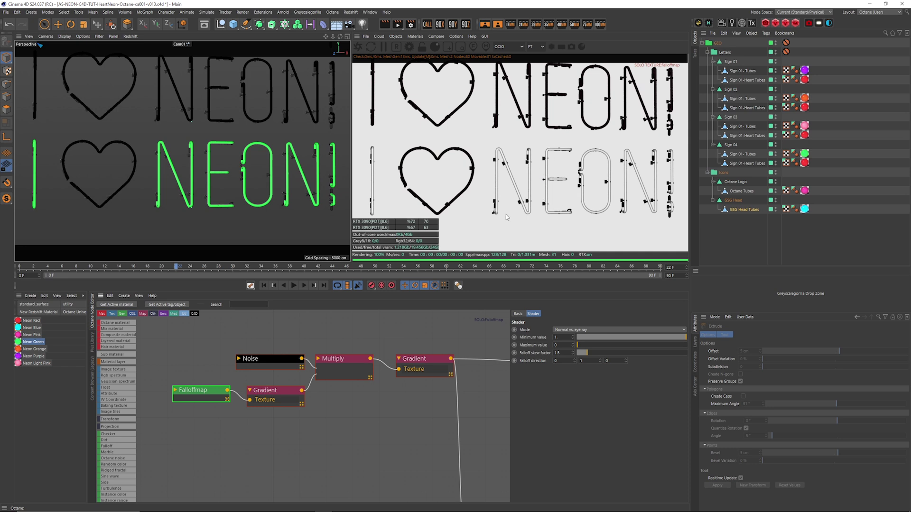
Inspect the Noise node, then solo the Multiply node and then the Gradient node
{"action": "left_click", "coordinate": [277, 361]}
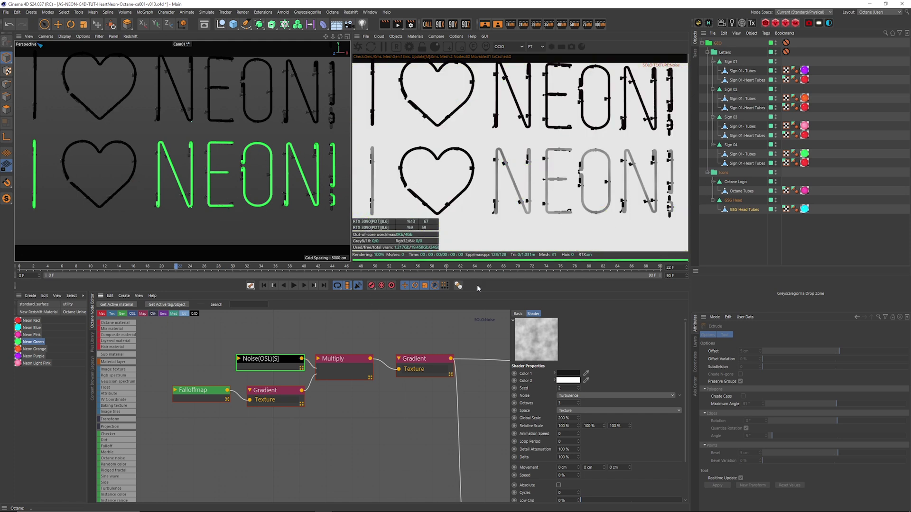
{"action": "left_click", "coordinate": [353, 359]}
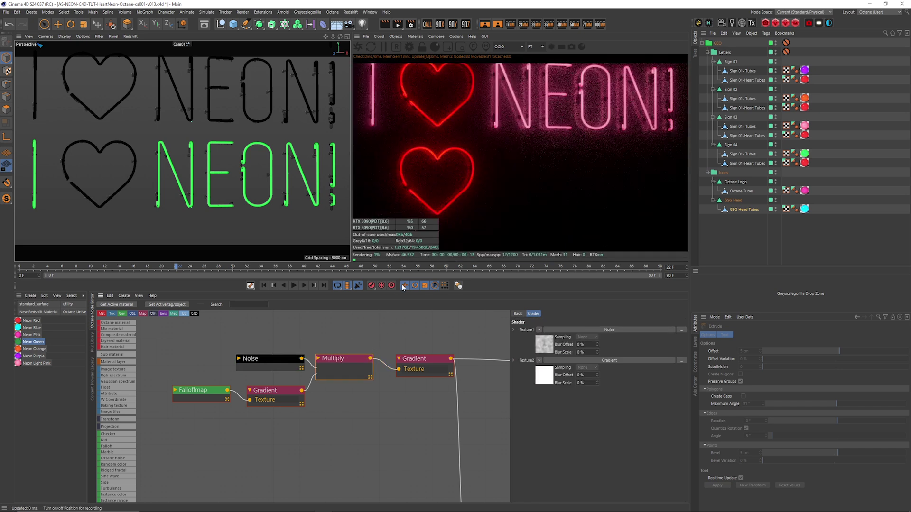
{"action": "key", "text": "s"}
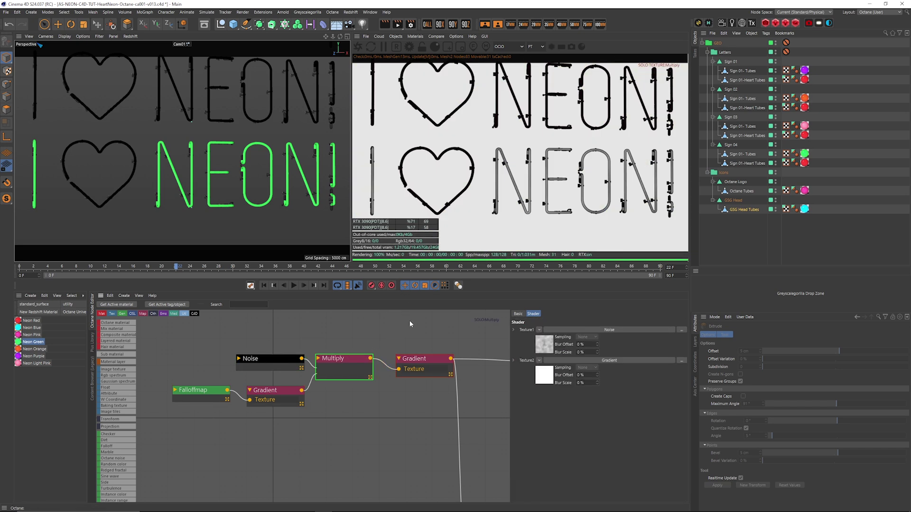
{"action": "left_click", "coordinate": [418, 359]}
{"action": "key", "text": "s"}
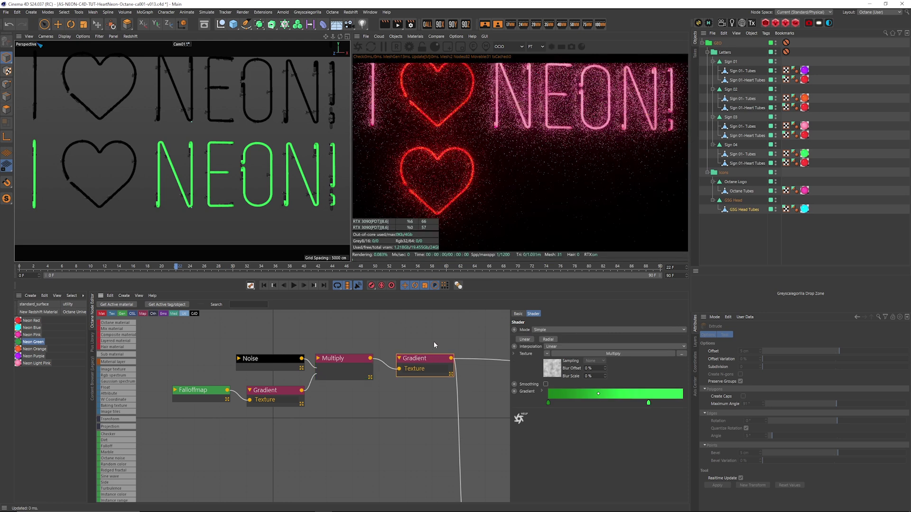
{"action": "key", "text": "s"}
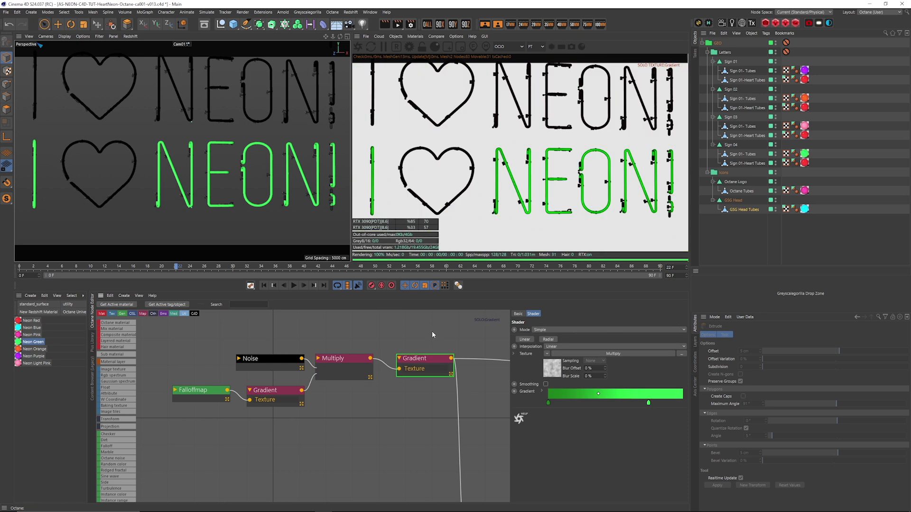
Restore the full neon render and bring the Texture Emission node chain into view
{"action": "mouse_move", "coordinate": [442, 343]}
{"action": "middle_mouse_down"}
{"action": "mouse_move", "coordinate": [377, 341]}
{"action": "mouse_move", "coordinate": [388, 344]}
{"action": "mouse_move", "coordinate": [380, 354]}
{"action": "mouse_move", "coordinate": [354, 363]}
{"action": "mouse_move", "coordinate": [307, 357]}
{"action": "middle_mouse_up"}
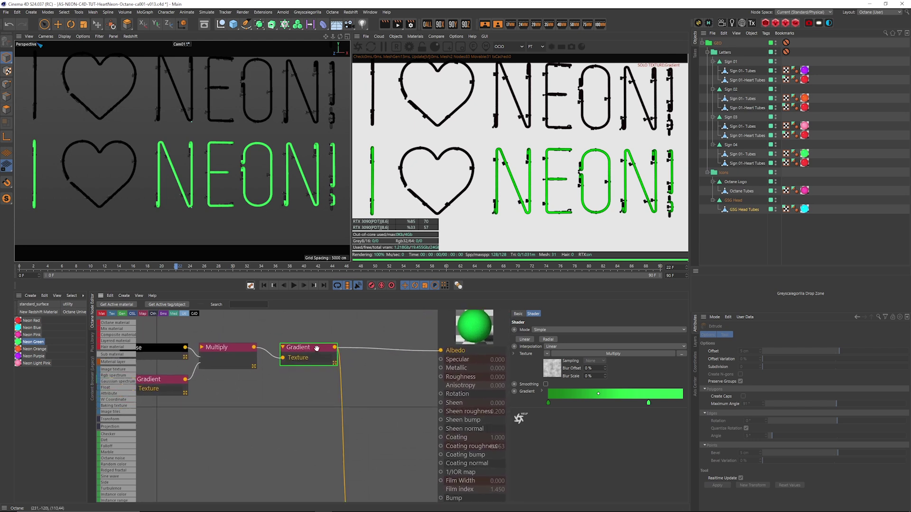
{"action": "key", "text": "s"}
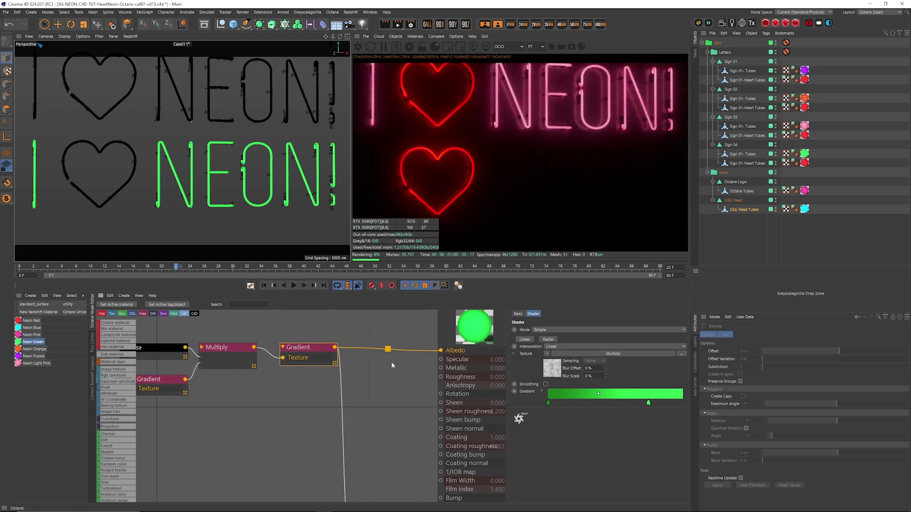
{"action": "middle_click_drag", "start_coordinate": [400, 441], "coordinate": [421, 411]}
{"action": "middle_click_drag", "start_coordinate": [396, 356], "coordinate": [387, 418]}
Raise Neon Green's Texture Emission power from 3 to about 5.79
{"action": "left_click", "coordinate": [358, 46]}
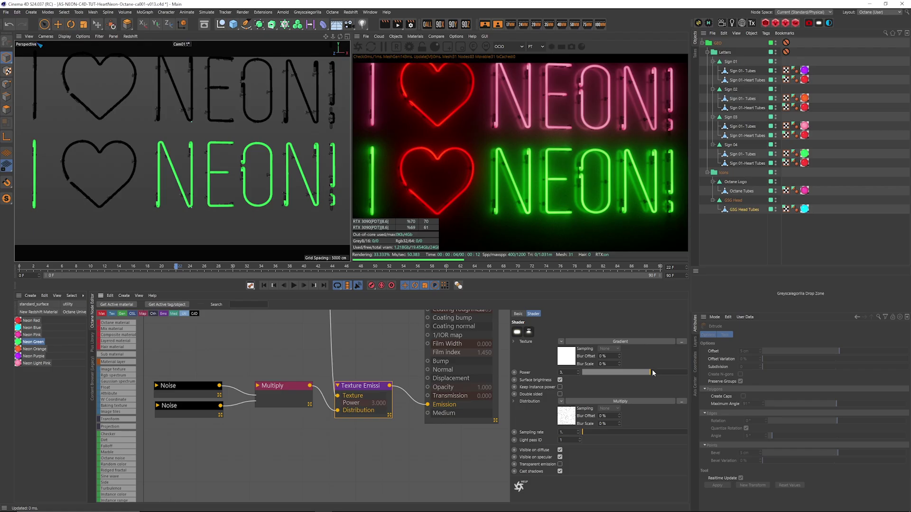
{"action": "left_click_drag", "start_coordinate": [649, 372], "coordinate": [656, 372]}
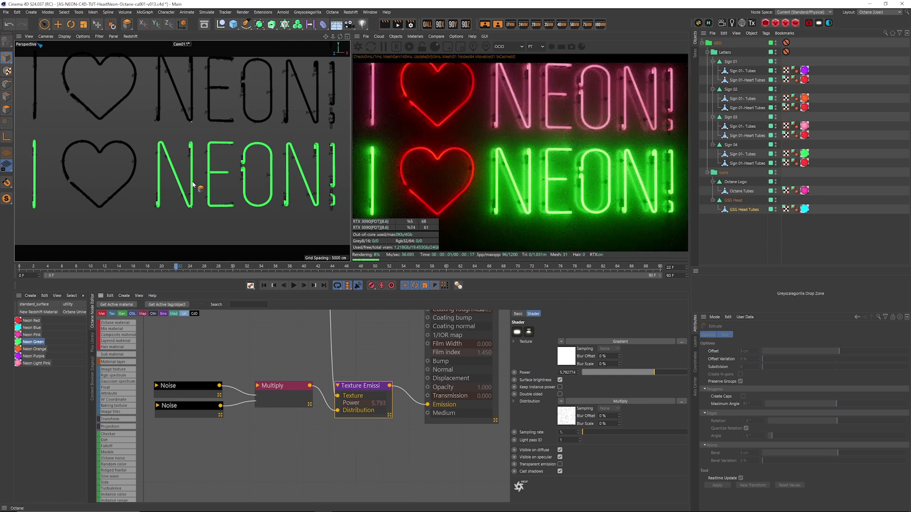
{"action": "scroll", "coordinate": [197, 216], "scroll_direction": "down", "scroll_amount": 8}
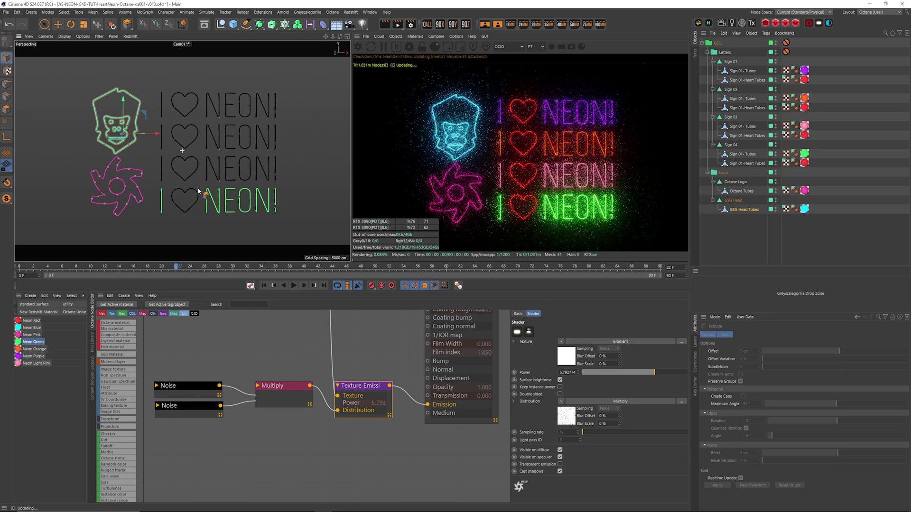
{"action": "scroll", "coordinate": [201, 195], "scroll_direction": "down", "scroll_amount": 3}
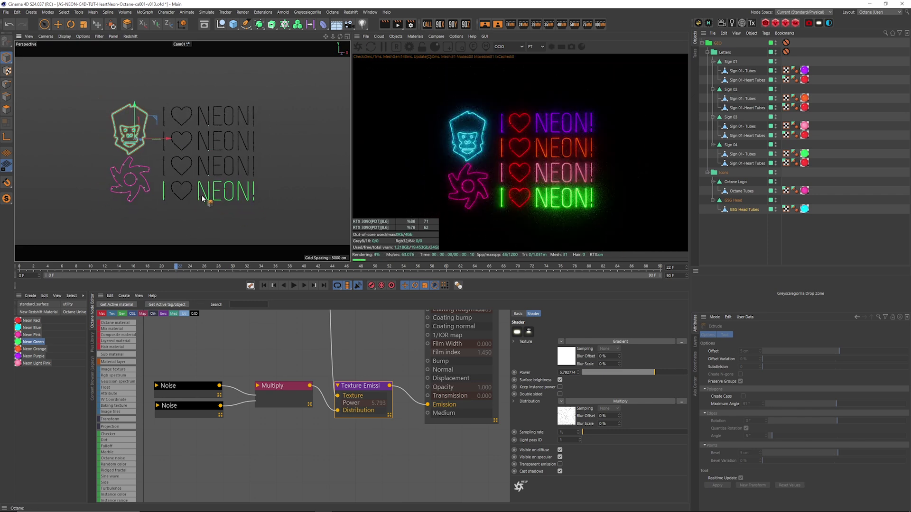
Set the Neon Light Pink material's emission power to 6
{"action": "scroll", "coordinate": [191, 191], "scroll_direction": "up", "scroll_amount": 8}
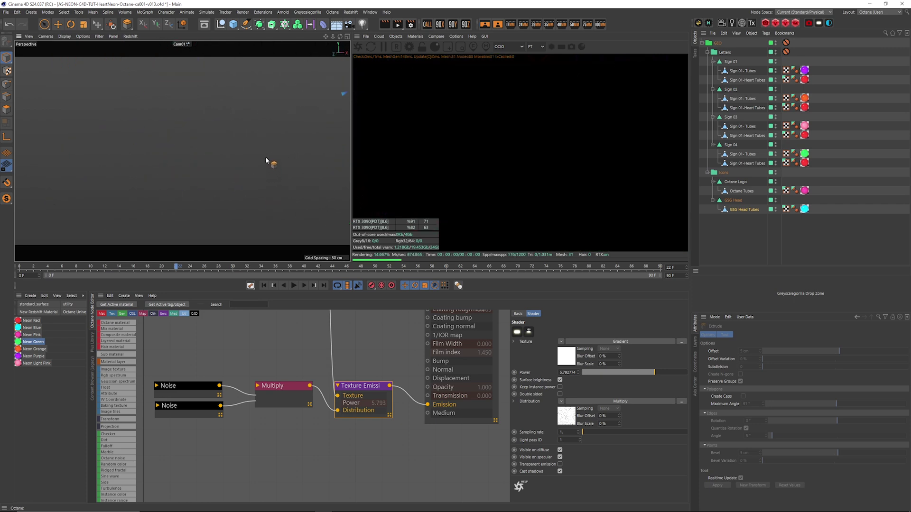
{"action": "scroll", "coordinate": [220, 157], "scroll_direction": "down", "scroll_amount": 8}
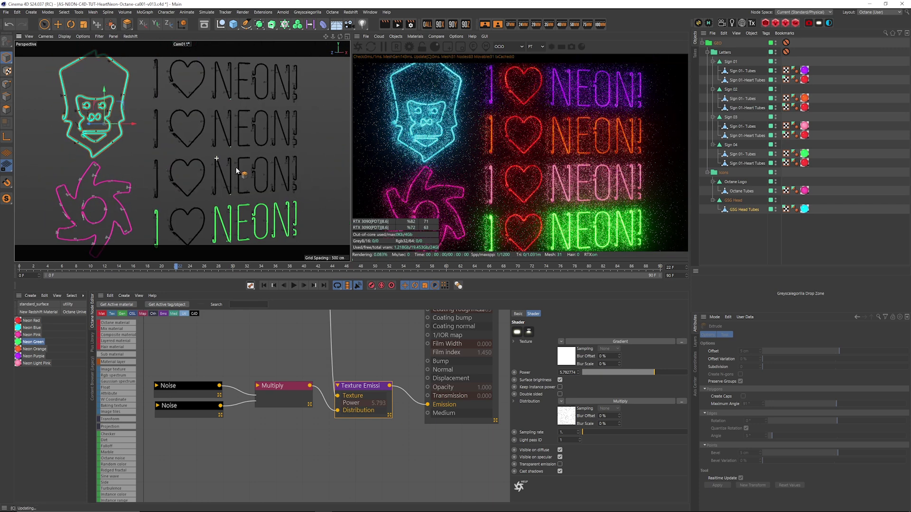
{"action": "scroll", "coordinate": [240, 168], "scroll_direction": "up", "scroll_amount": 2}
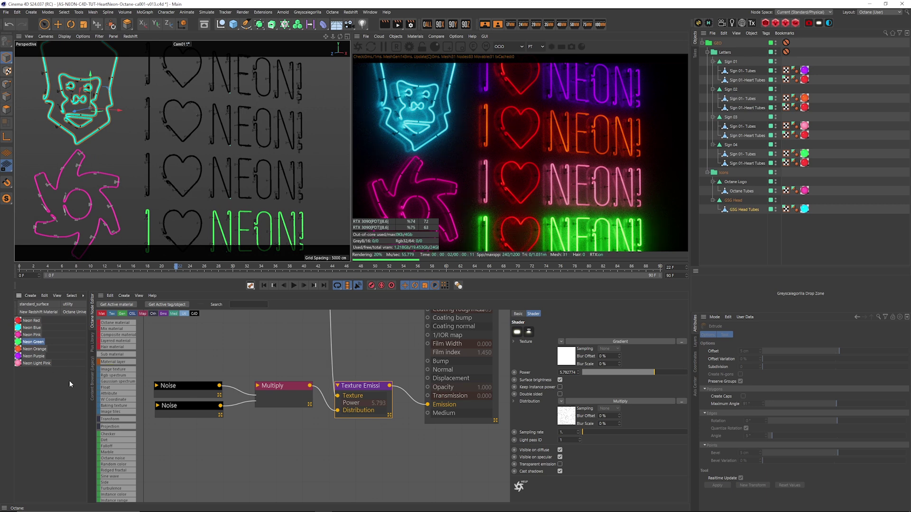
{"action": "left_click", "coordinate": [38, 363]}
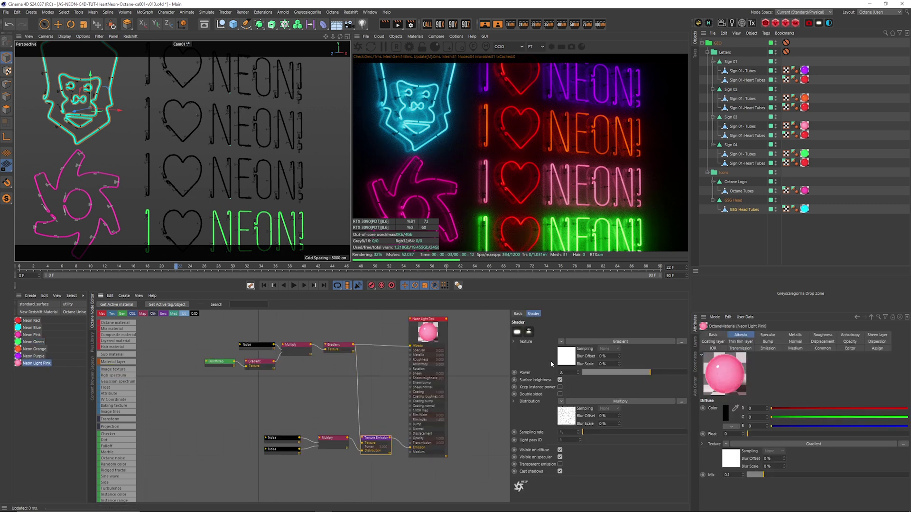
{"action": "double_click", "coordinate": [567, 373]}
{"action": "type", "text": "6"}
{"action": "key", "text": "Return"}
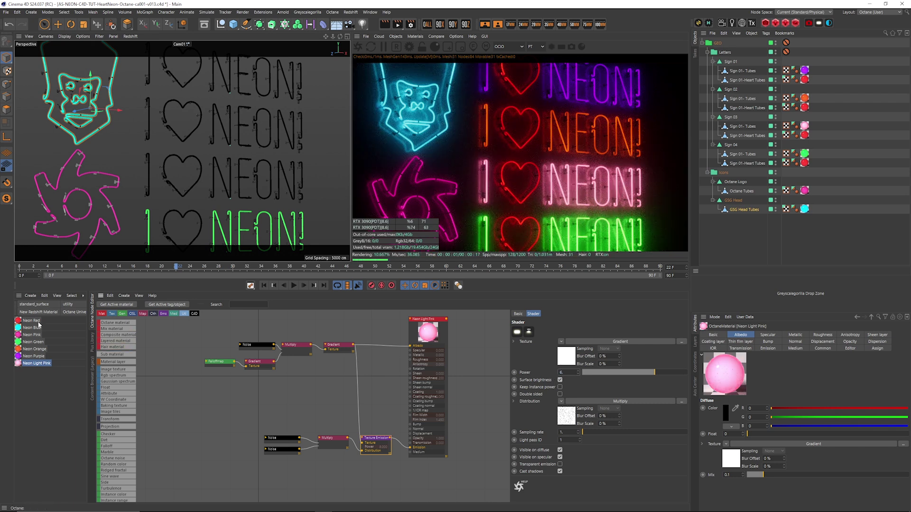
Set Neon Purple's emission power to 8 and Neon Pink's to 6
{"action": "left_click", "coordinate": [36, 350]}
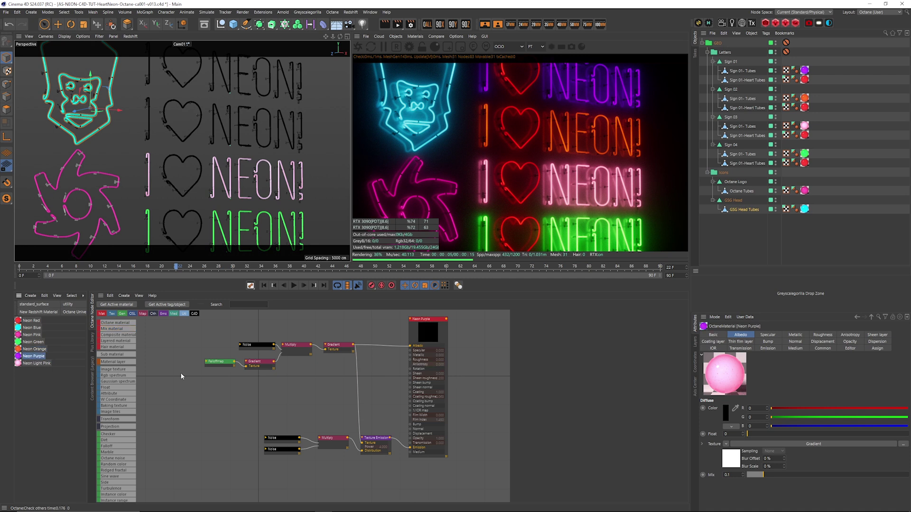
{"action": "left_click", "coordinate": [377, 439]}
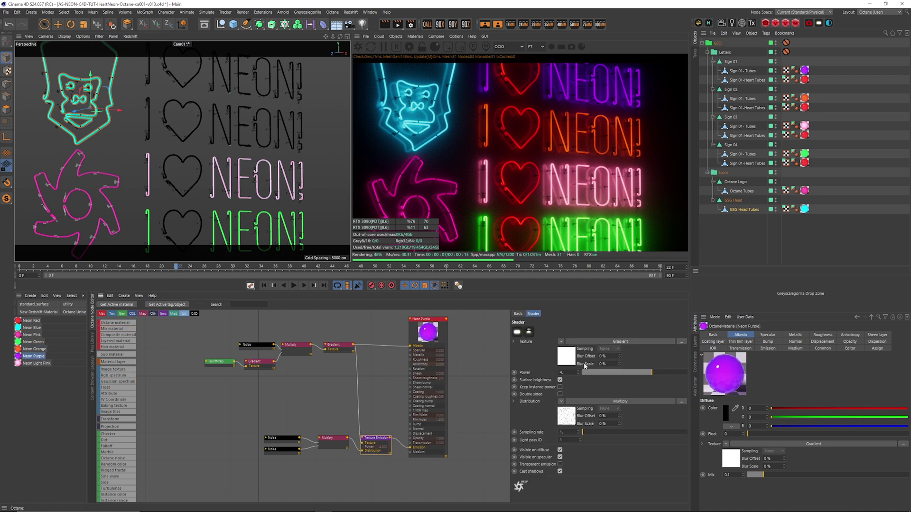
{"action": "key", "text": "Return"}
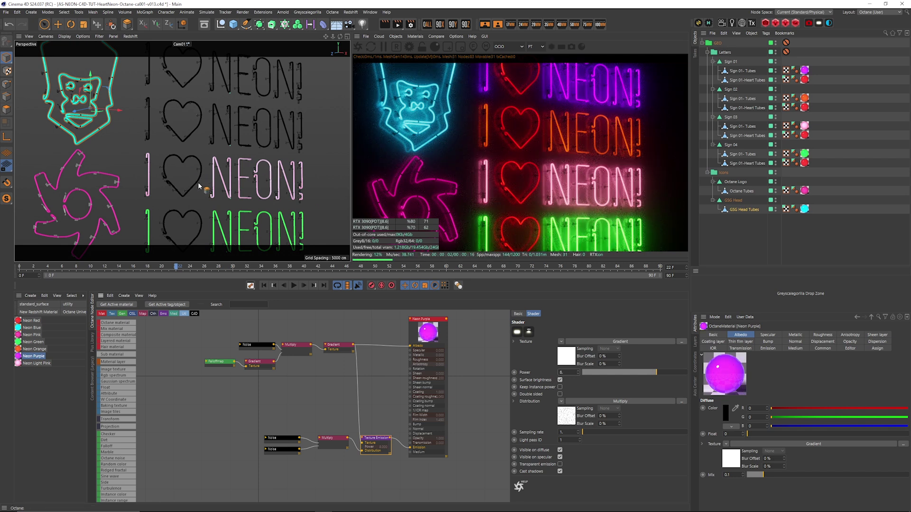
{"action": "left_click", "coordinate": [37, 335]}
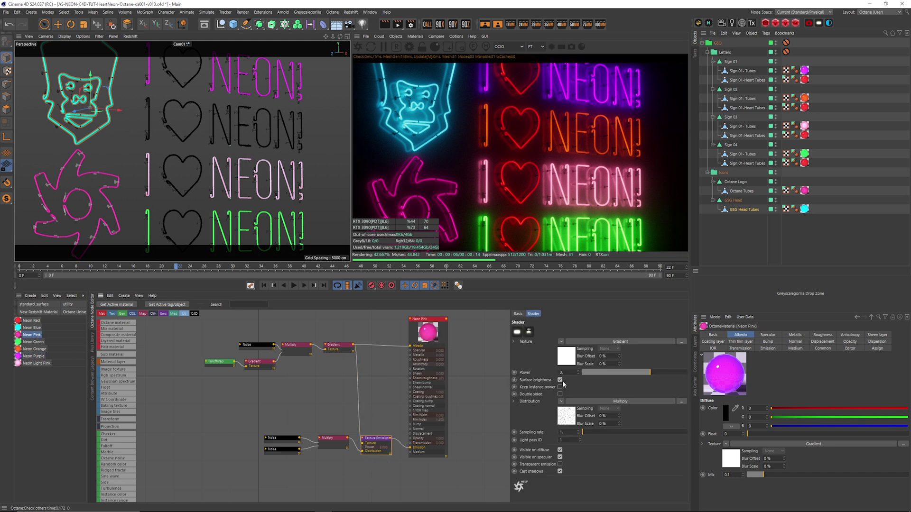
{"action": "type", "text": "6"}
{"action": "key", "text": "Return"}
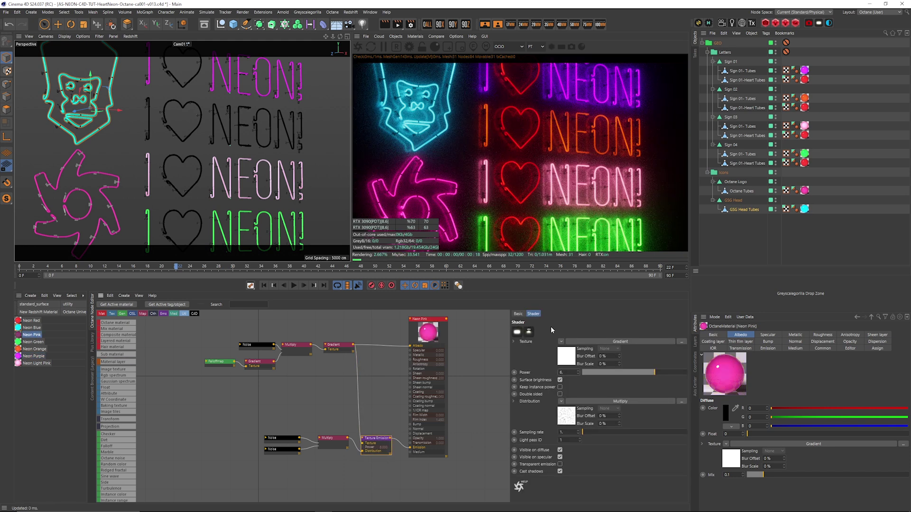
{"action": "scroll", "coordinate": [196, 220], "scroll_direction": "down", "scroll_amount": 3}
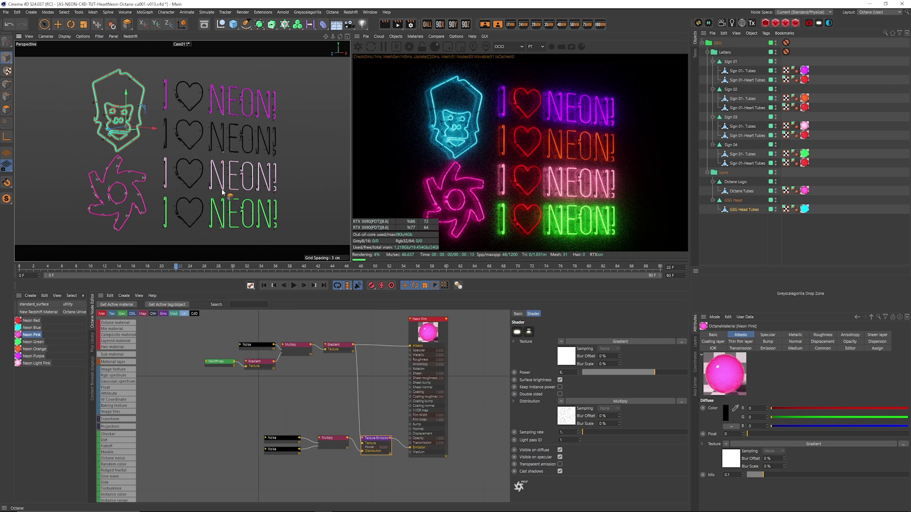
Show the Neon - Octane materials from the Greyscalegorilla Plus Library
{"action": "scroll", "coordinate": [213, 182], "scroll_direction": "up", "scroll_amount": 1}
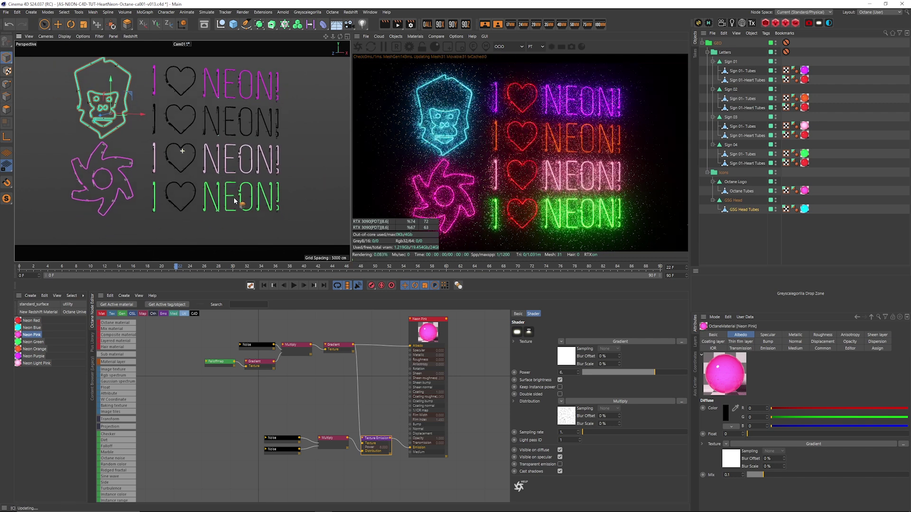
{"action": "left_click", "coordinate": [92, 342]}
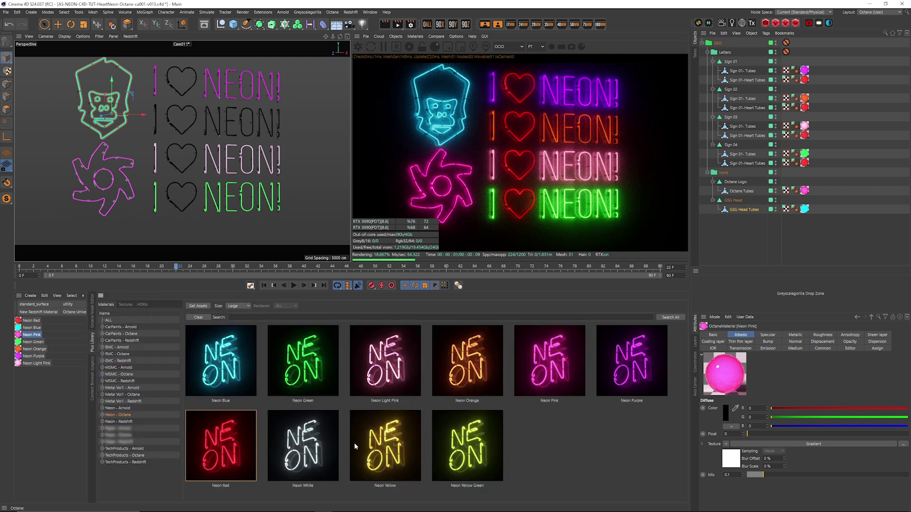